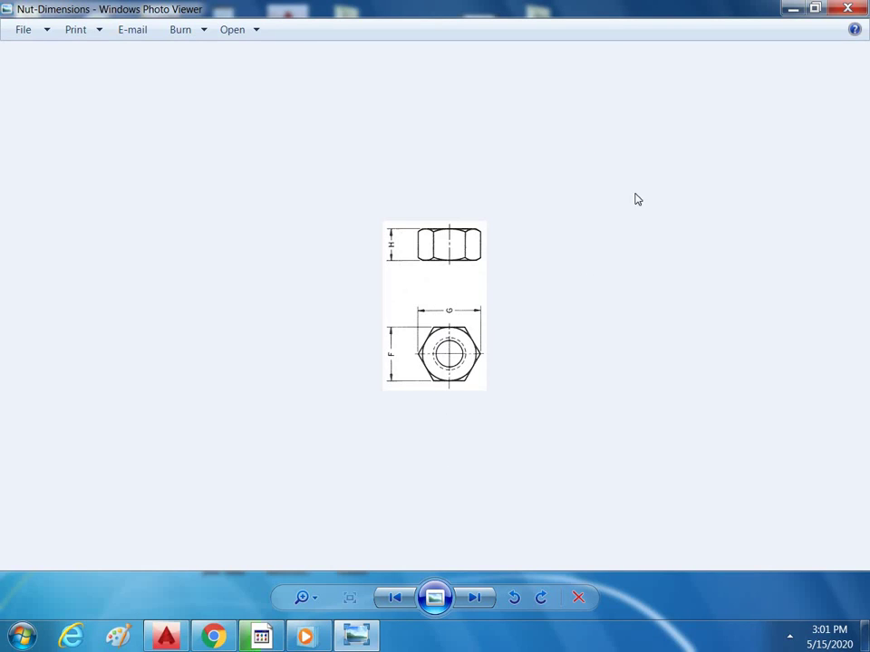
# Step: Close the nut dimensions image and switch to the empty Drawing1 in AutoCAD
pyautogui.click(847, 9)
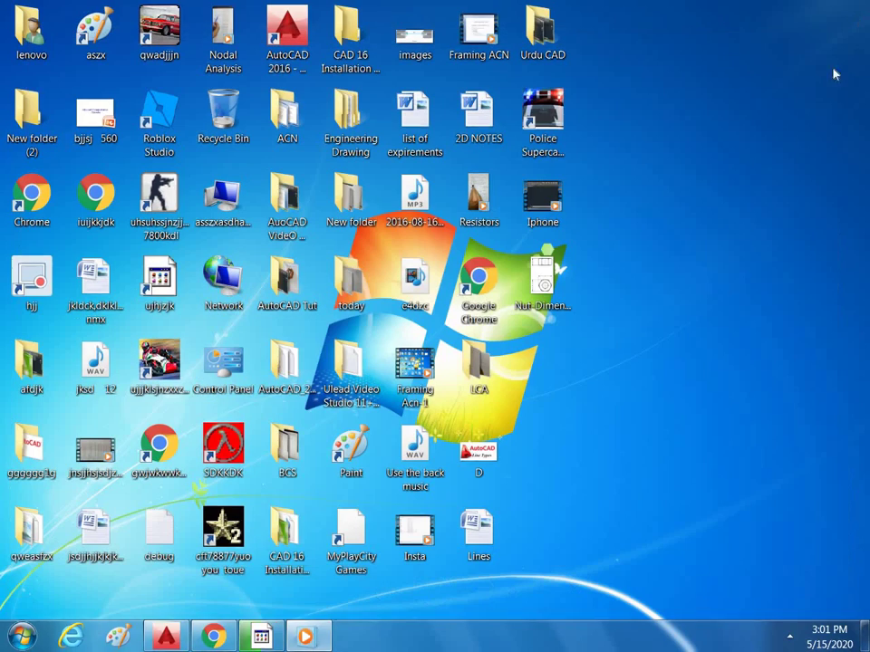
pyautogui.click(165, 637)
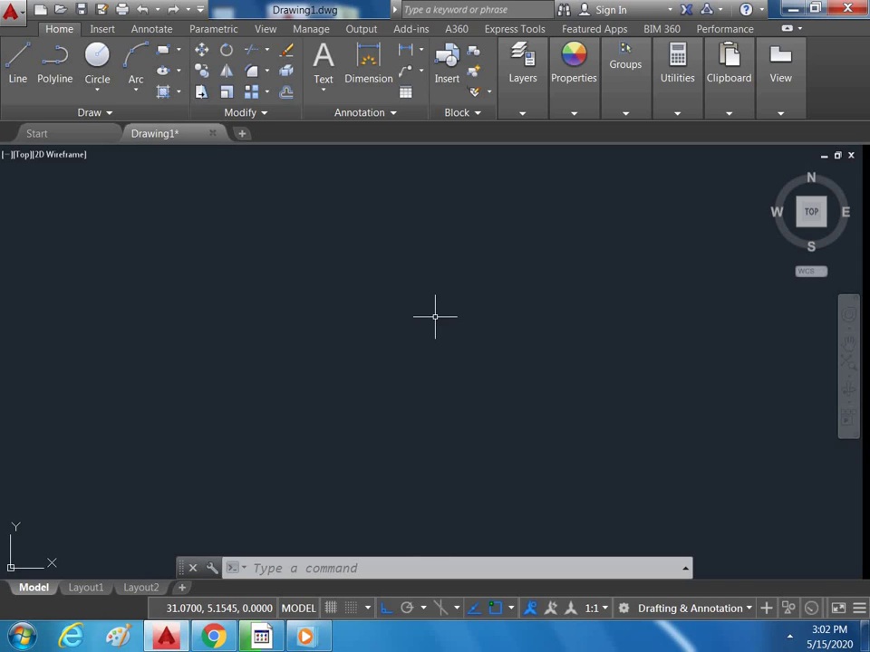
# Step: Run MVSETUP without paper space, using decimal units, scale factor 1, and a paper width and height of 10
pyautogui.write('mvse')
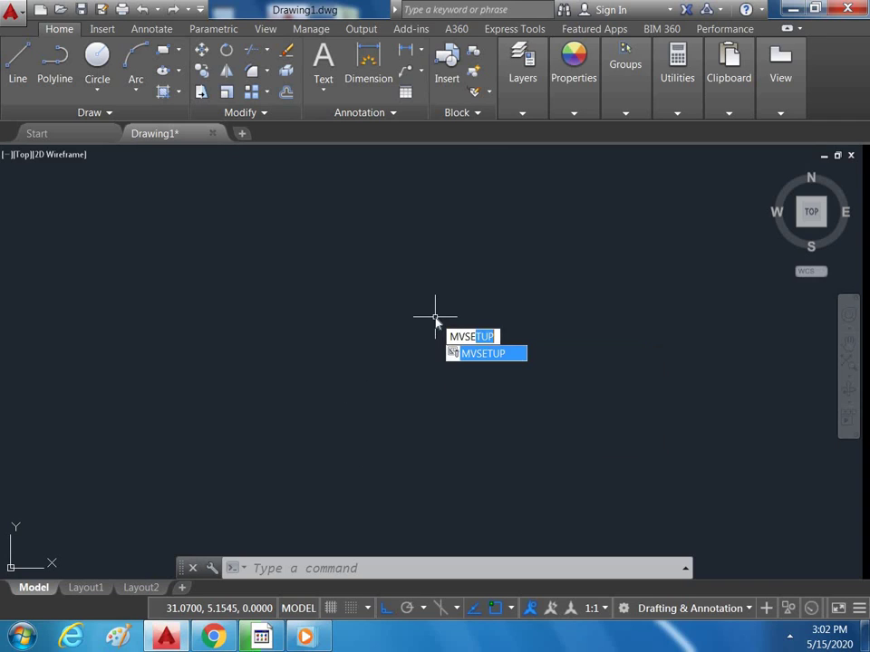
pyautogui.press('Return')
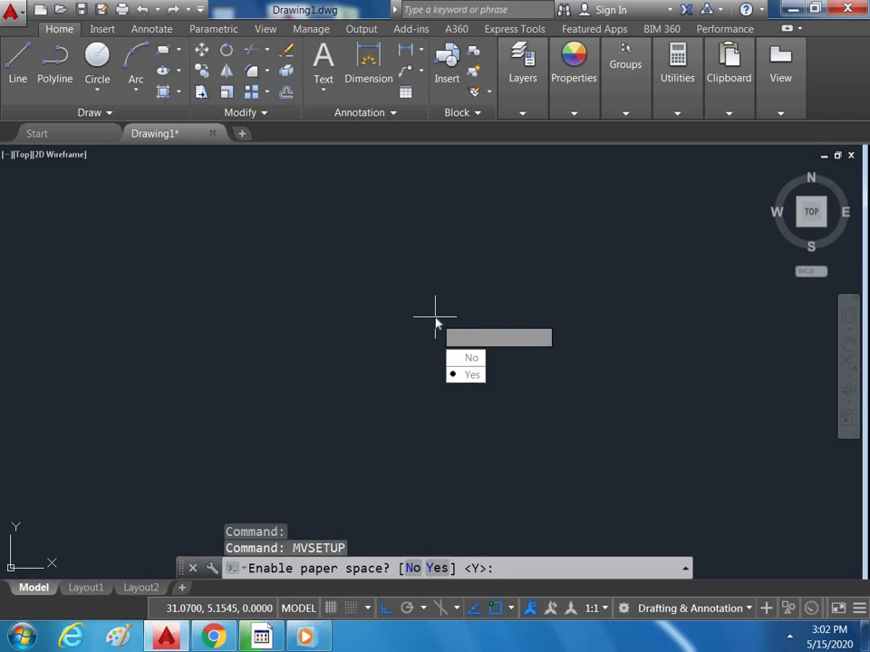
pyautogui.write('n')
pyautogui.press('Return')
pyautogui.write('d')
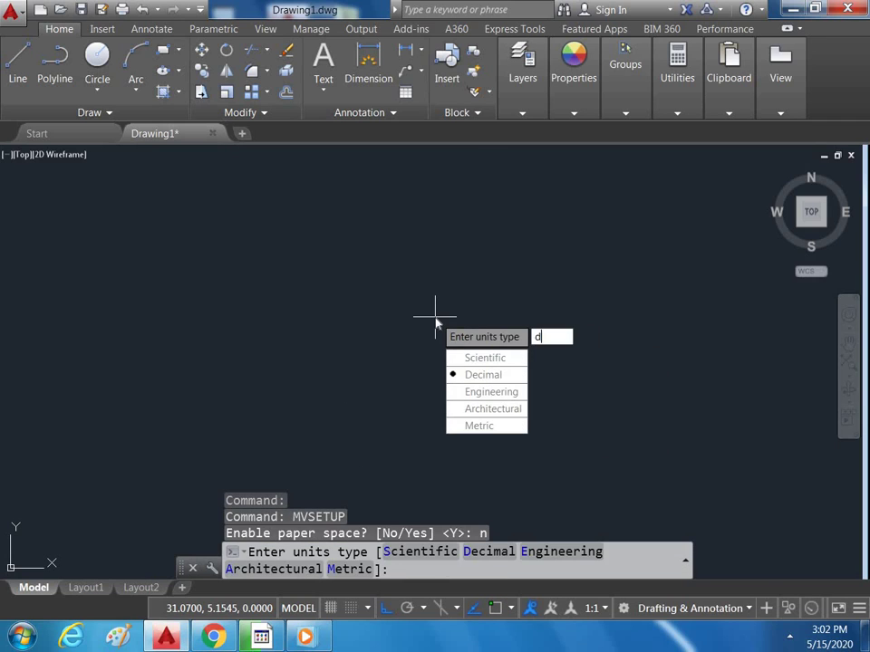
pyautogui.press('Return')
pyautogui.write('1')
pyautogui.press('Return')
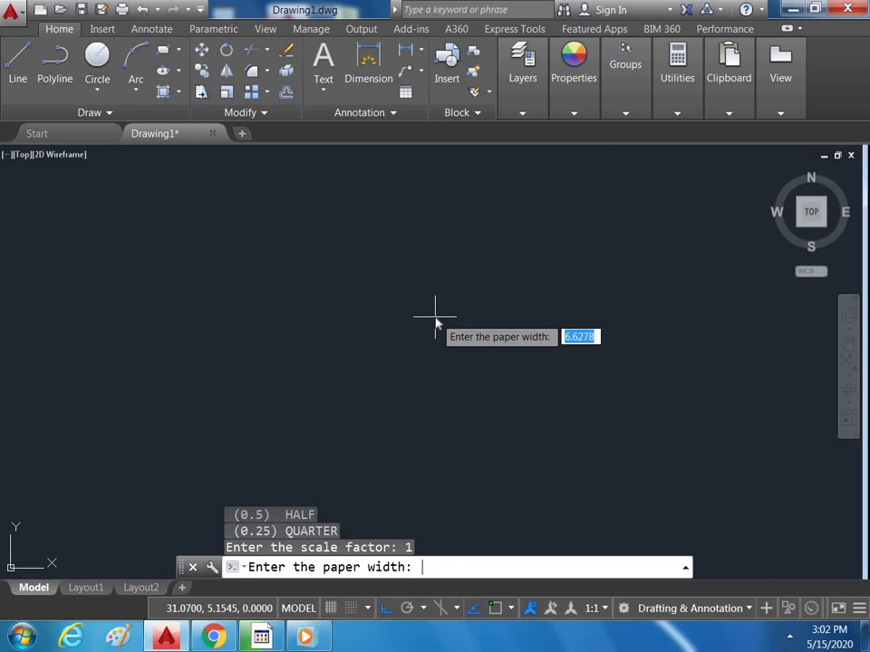
pyautogui.write('10')
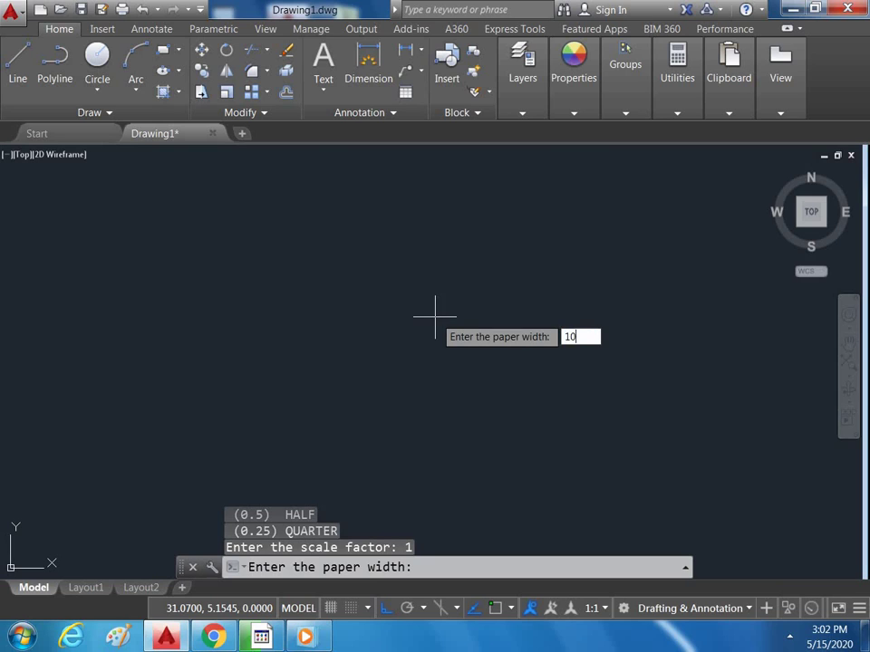
pyautogui.press('Return')
pyautogui.write('10')
pyautogui.press('Return')
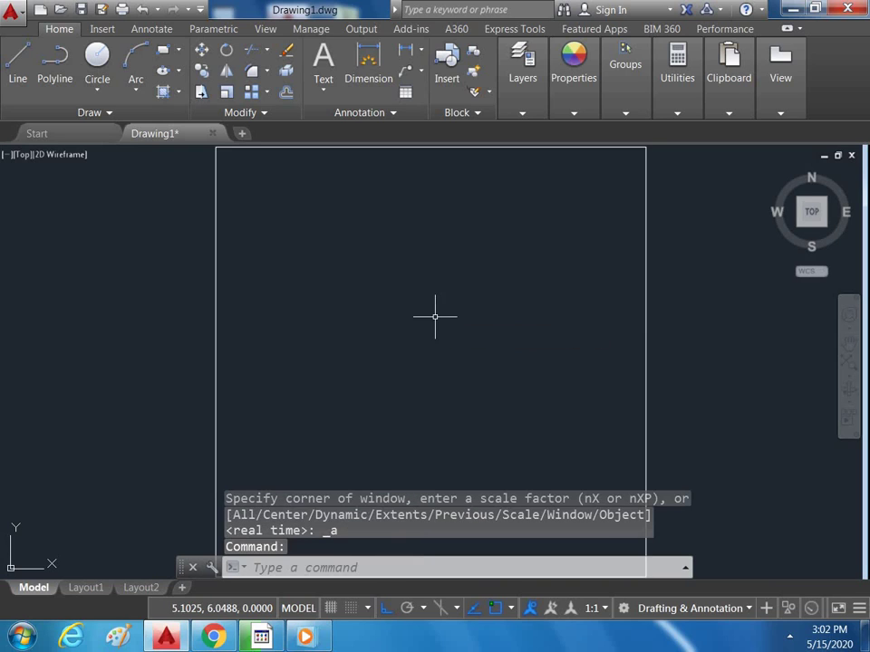
# Step: Erase the square paper border from the drawing
pyautogui.scroll(-2, 452, 320)
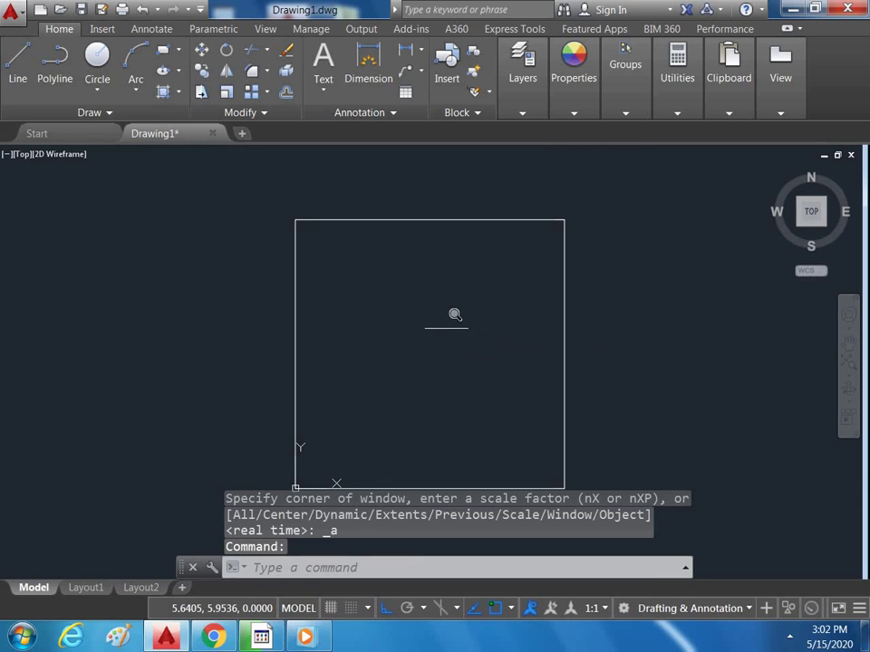
pyautogui.scroll(2, 455, 315)
pyautogui.press('Escape')
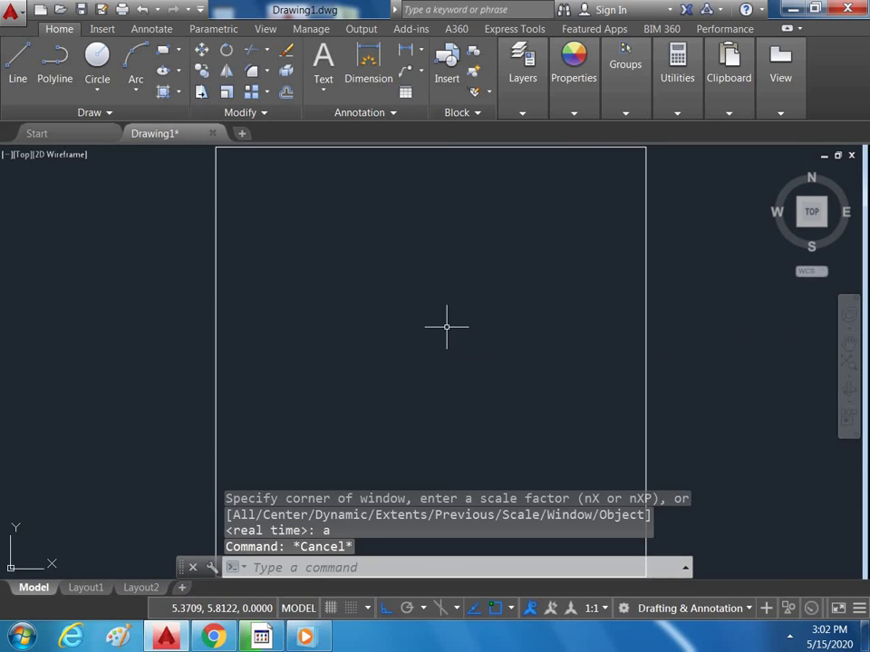
pyautogui.write('e')
pyautogui.press('Return')
pyautogui.click(690, 302)
pyautogui.click(597, 342)
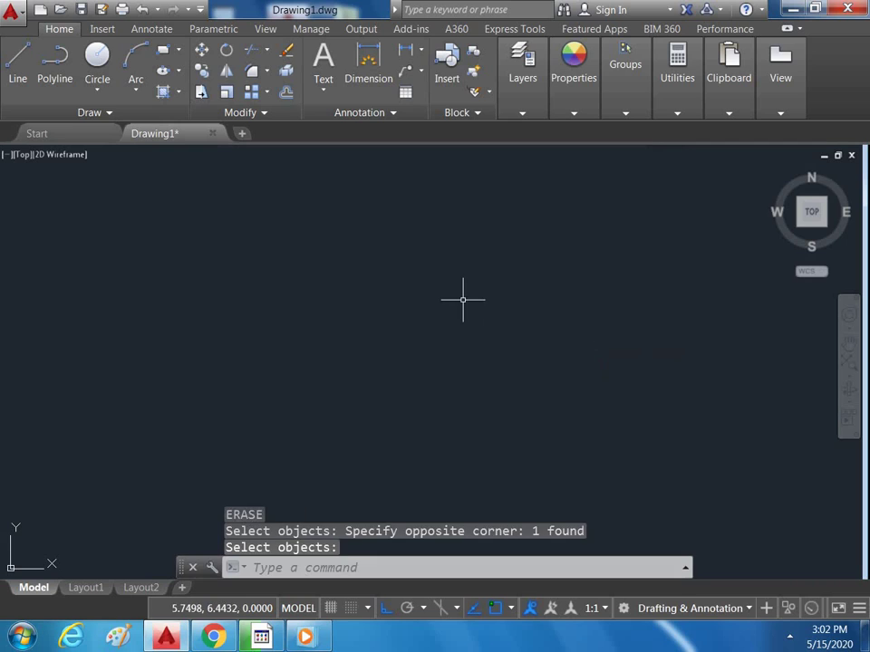
pyautogui.press('Escape')
# Step: Draw a six-sided polygon near the middle of the drawing area, inscribed in a circle of radius 6
pyautogui.write('pol')
pyautogui.press('Return')
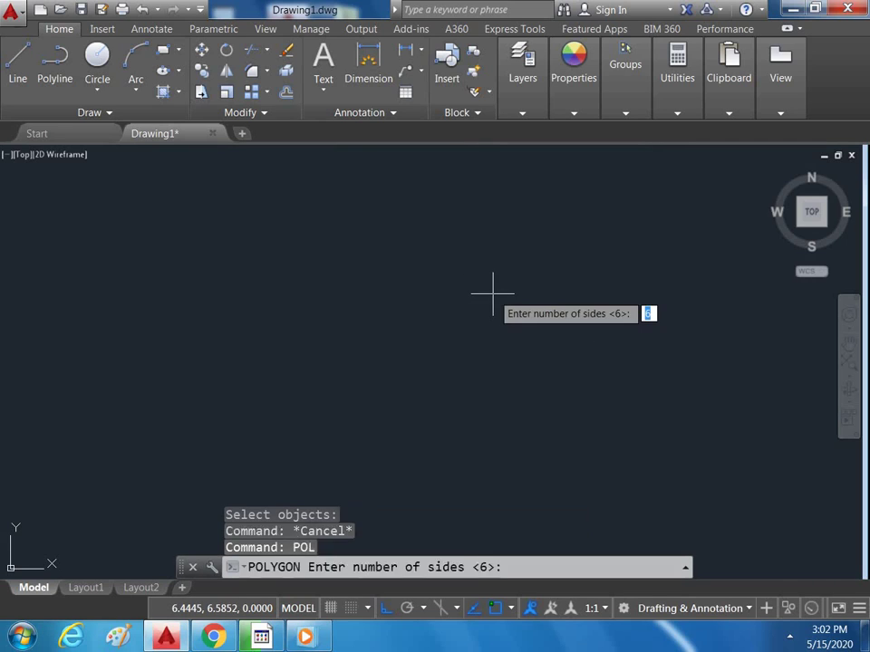
pyautogui.press('Return')
pyautogui.click(423, 351)
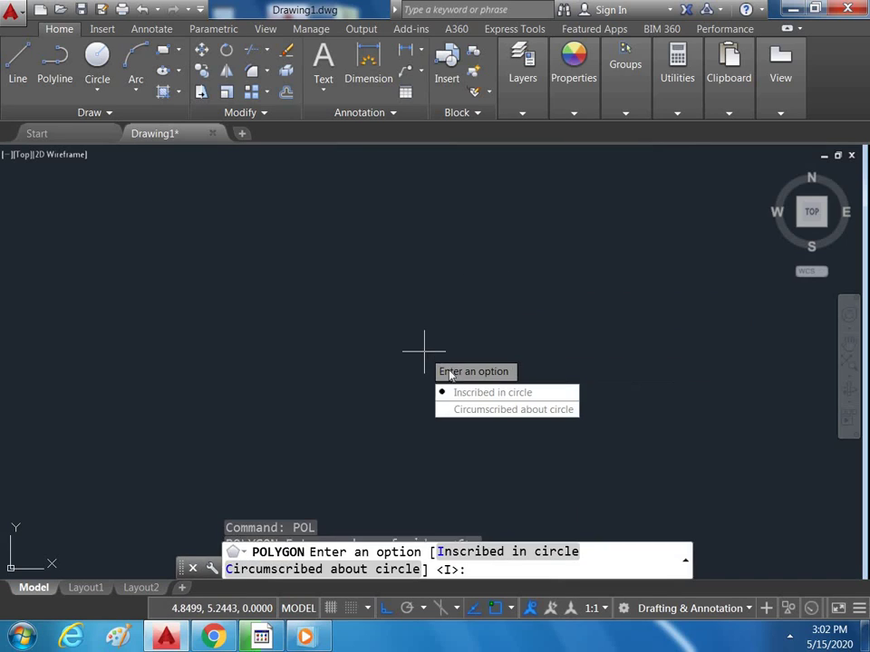
pyautogui.press('Down')
pyautogui.press('Return')
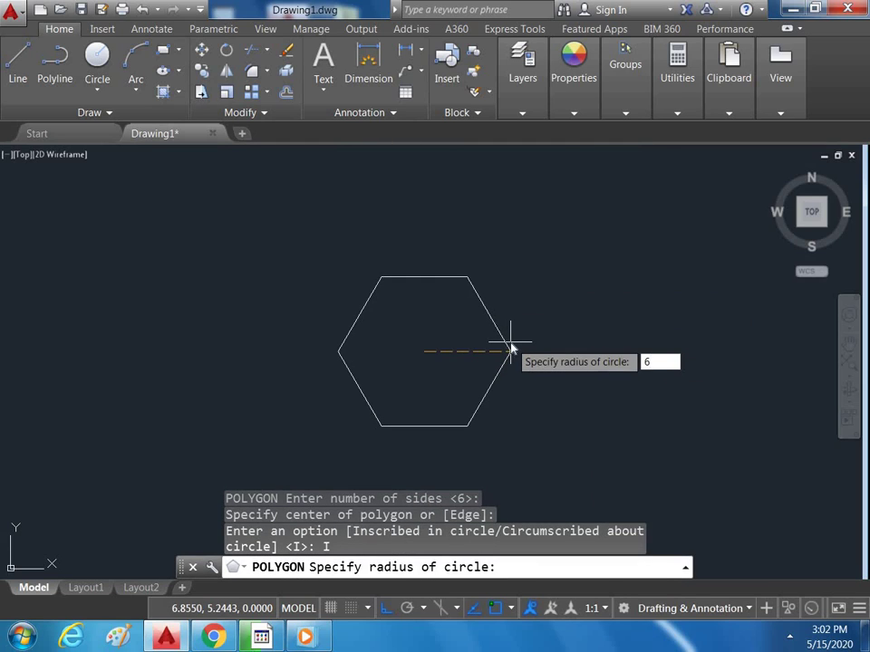
pyautogui.write('6')
pyautogui.press('Return')
# Step: Draw a circle from the hexagon's center out to the midpoint of its upper edge
pyautogui.scroll(-5, 511, 344)
pyautogui.scroll(2, 422, 370)
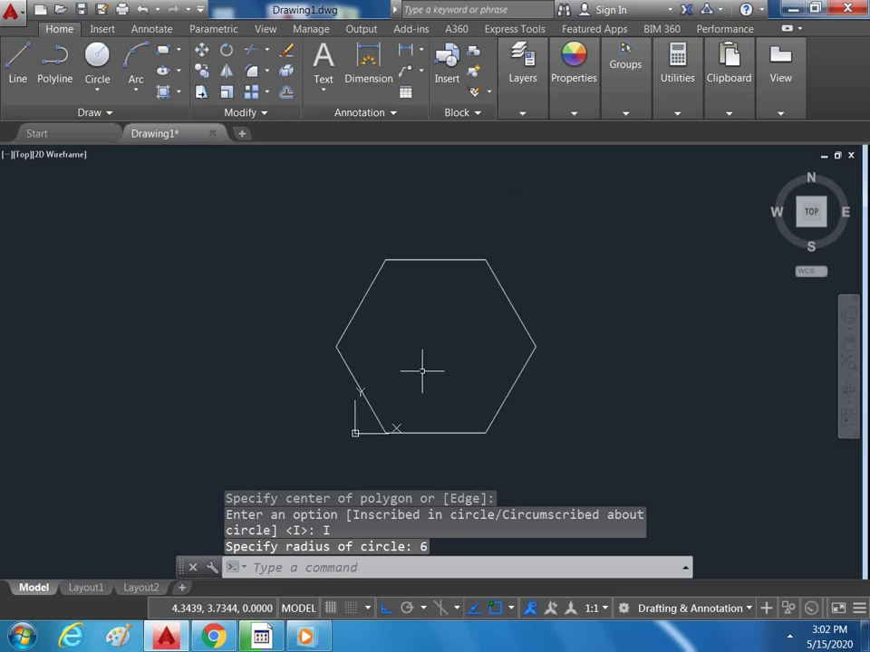
pyautogui.scroll(3, 382, 411)
pyautogui.scroll(-2, 287, 418)
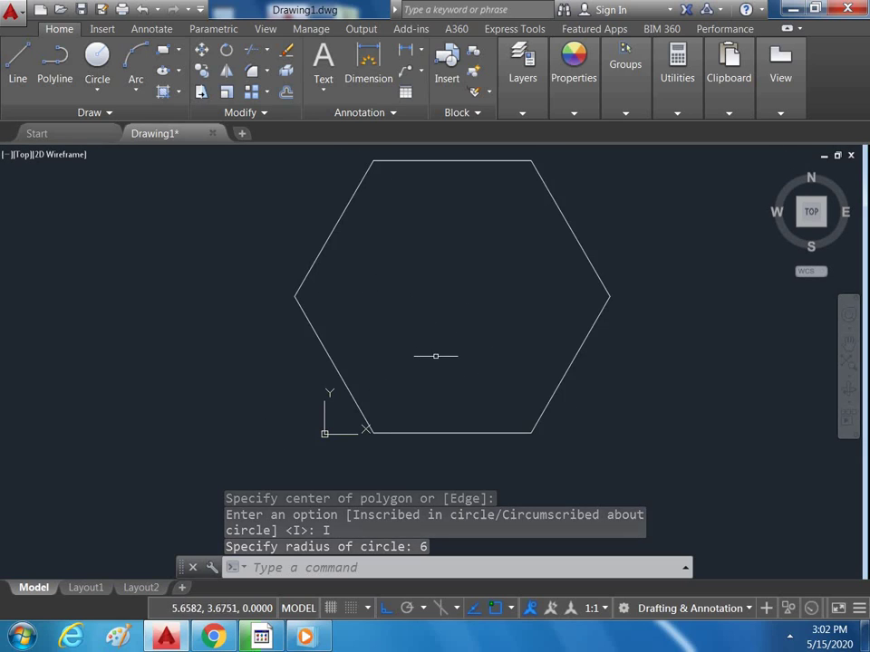
pyautogui.scroll(-2, 449, 340)
pyautogui.scroll(2, 431, 345)
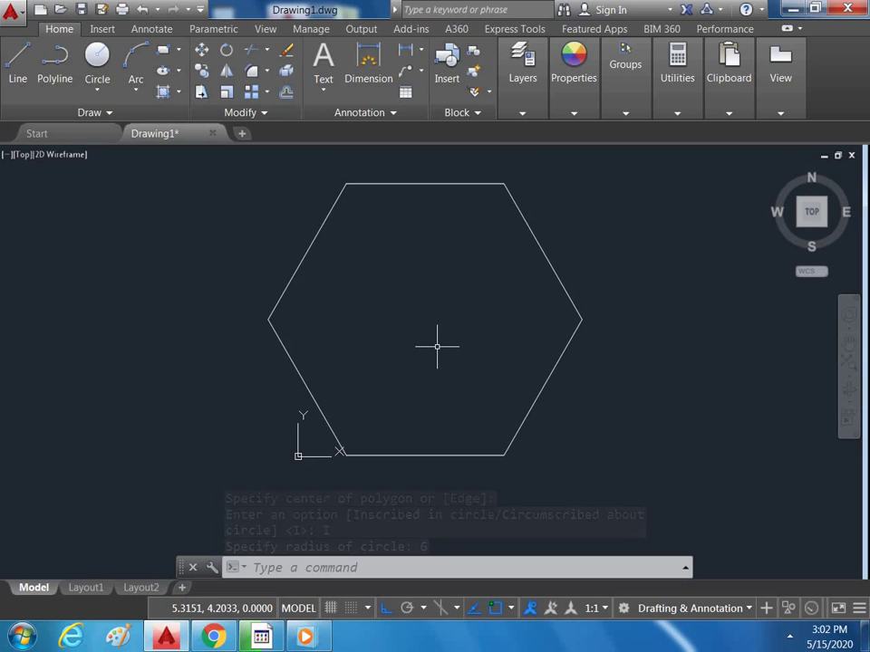
pyautogui.write('c')
pyautogui.press('Return')
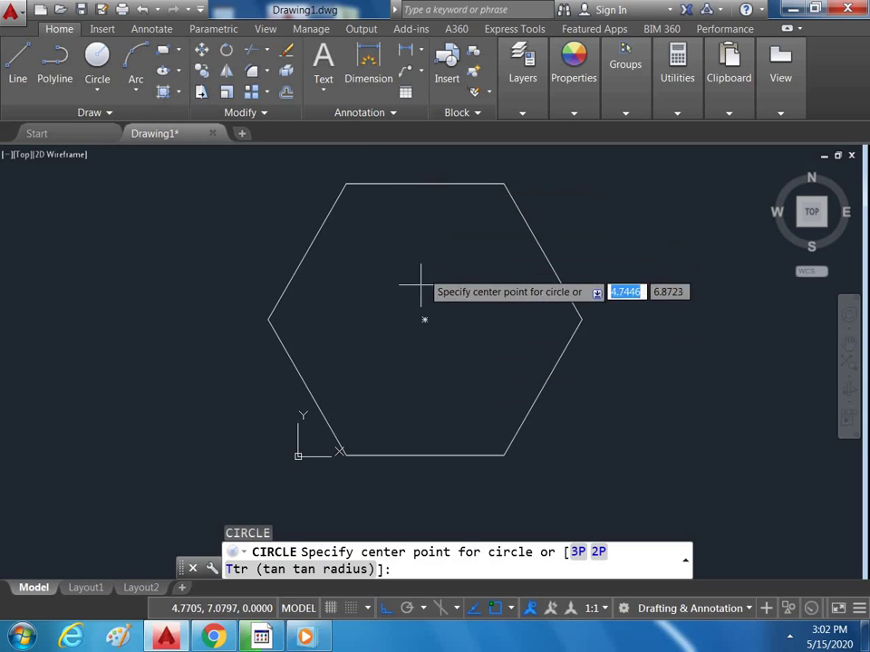
pyautogui.click(424, 319)
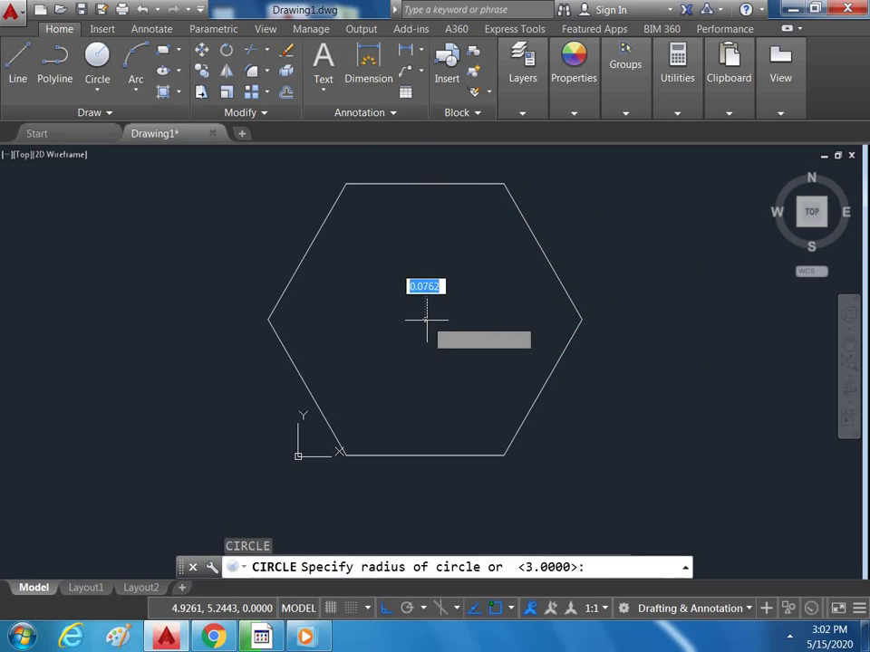
pyautogui.click(425, 184)
pyautogui.press('Escape')
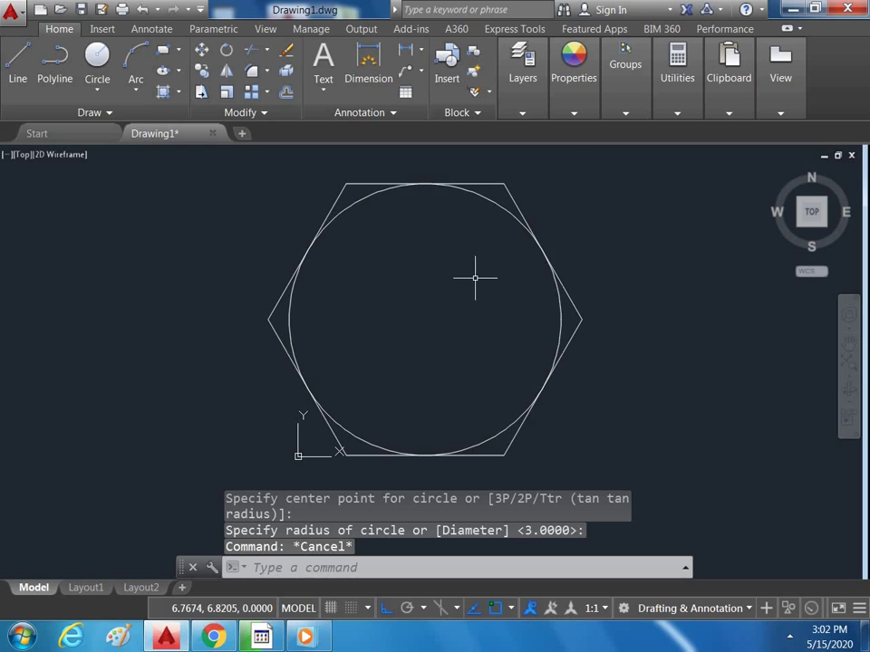
# Step: Draw a concentric inner circle with radius 3 at the hexagon's center
pyautogui.write('c')
pyautogui.press('Return')
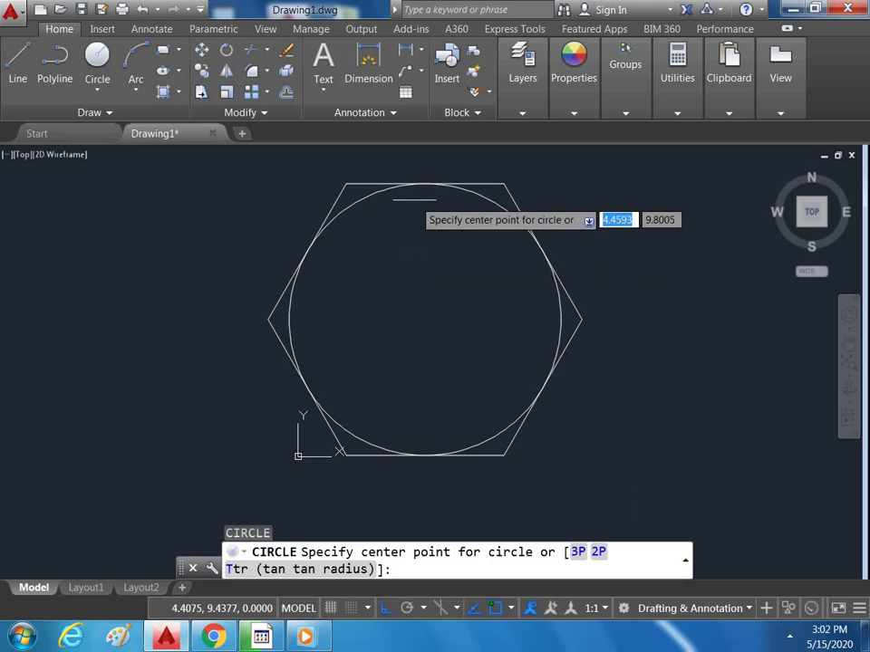
pyautogui.click(424, 319)
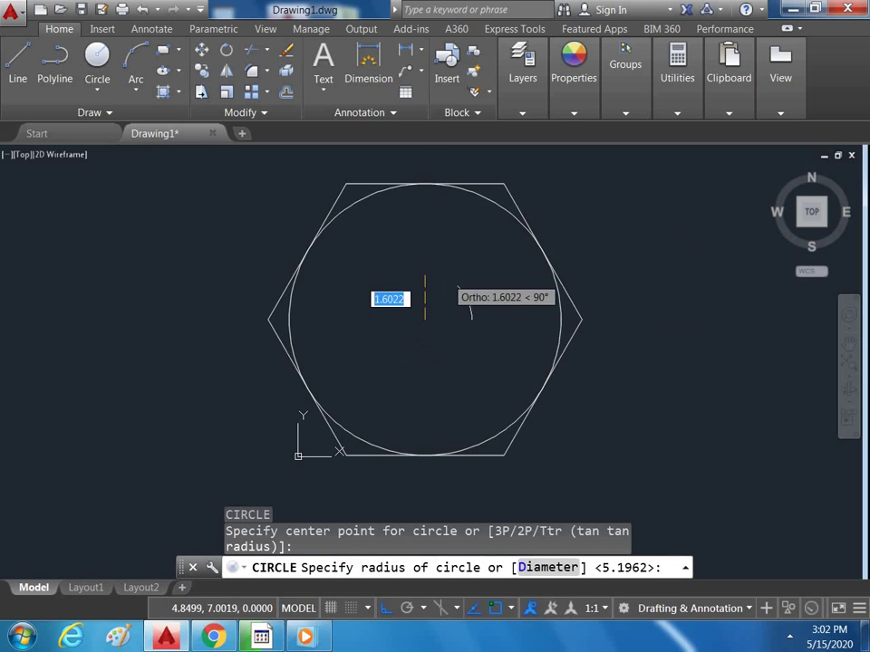
pyautogui.write('3')
pyautogui.press('Return')
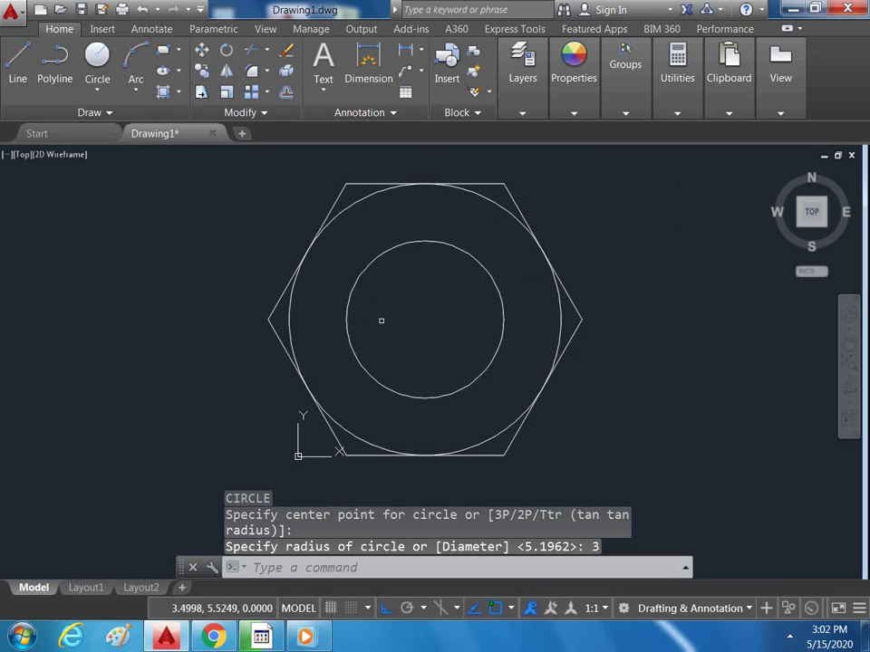
pyautogui.scroll(-4, 376, 319)
pyautogui.scroll(2, 381, 301)
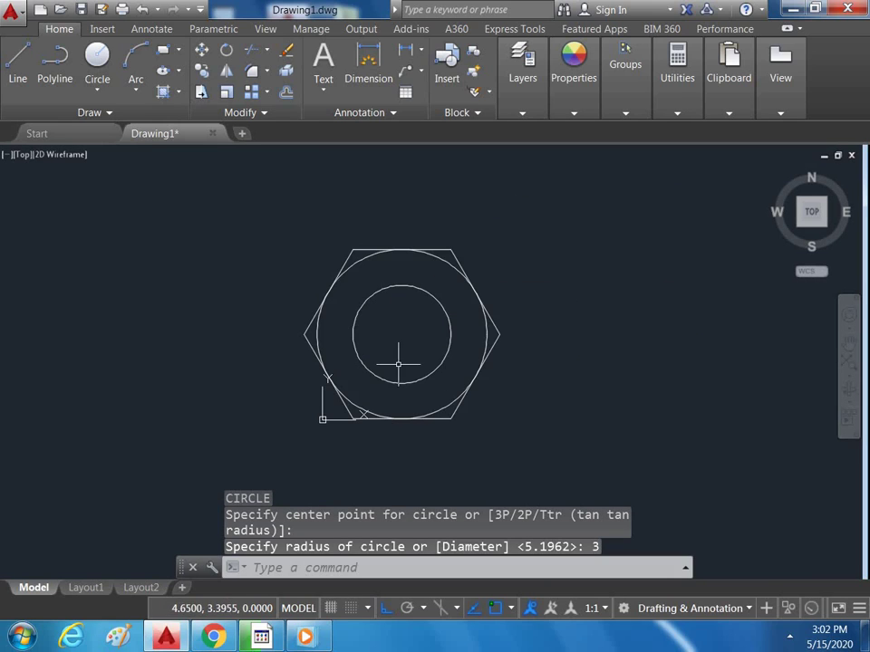
pyautogui.scroll(-5, 395, 357)
pyautogui.scroll(9, 385, 399)
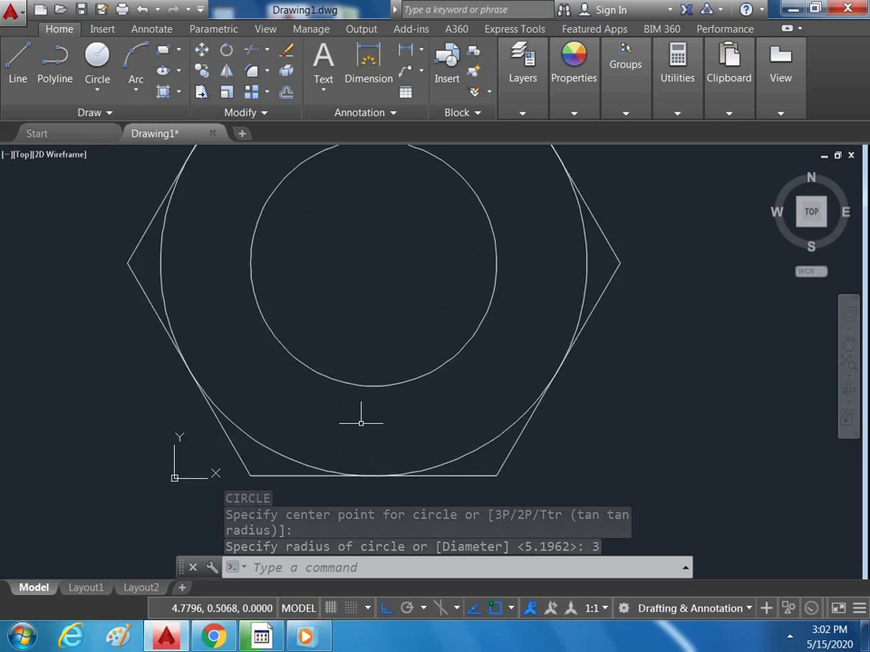
pyautogui.scroll(-4, 390, 404)
pyautogui.scroll(2, 359, 396)
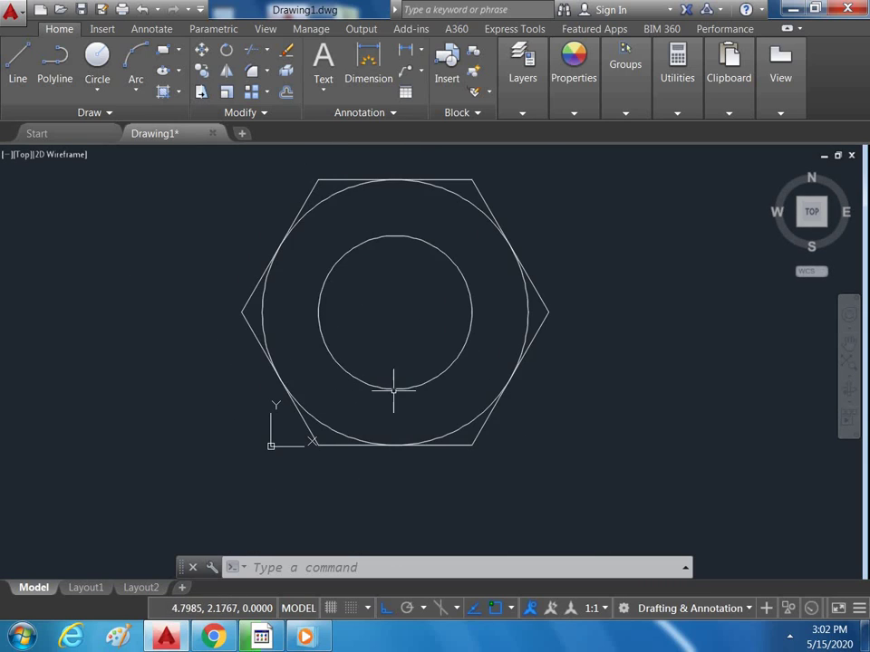
pyautogui.scroll(-2, 414, 374)
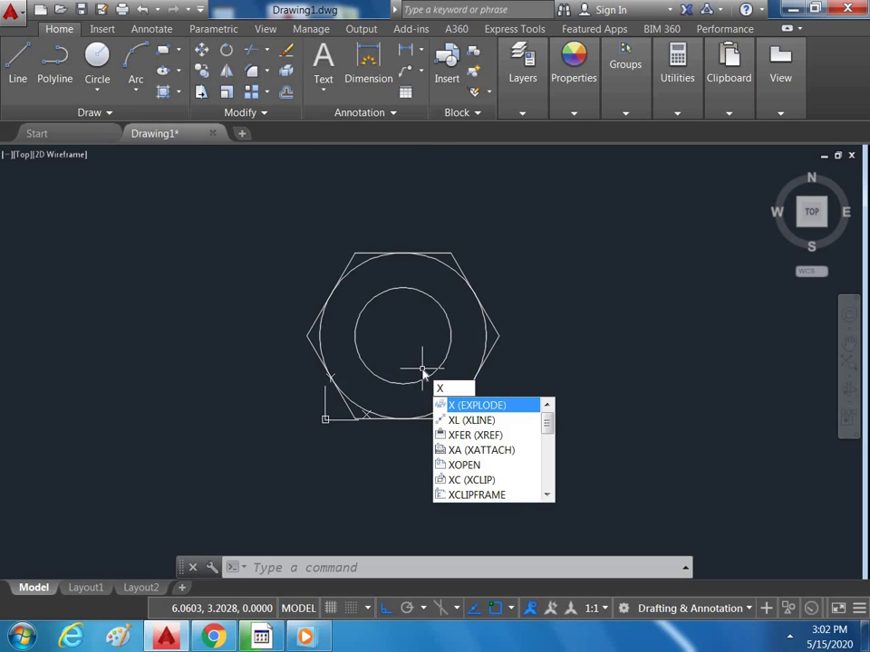
pyautogui.press('Return')
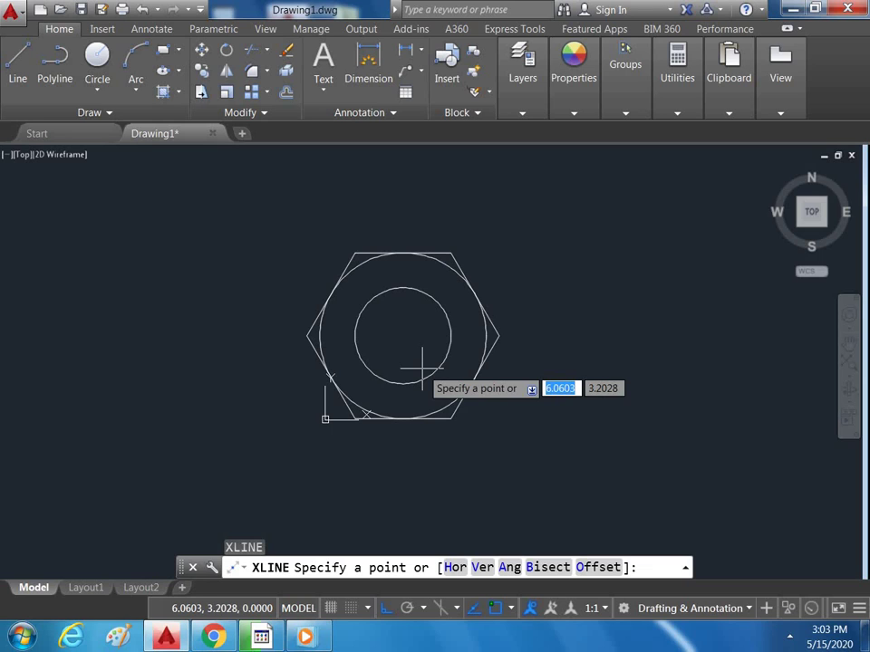
pyautogui.write('h')
pyautogui.press('Return')
pyautogui.press('Escape')
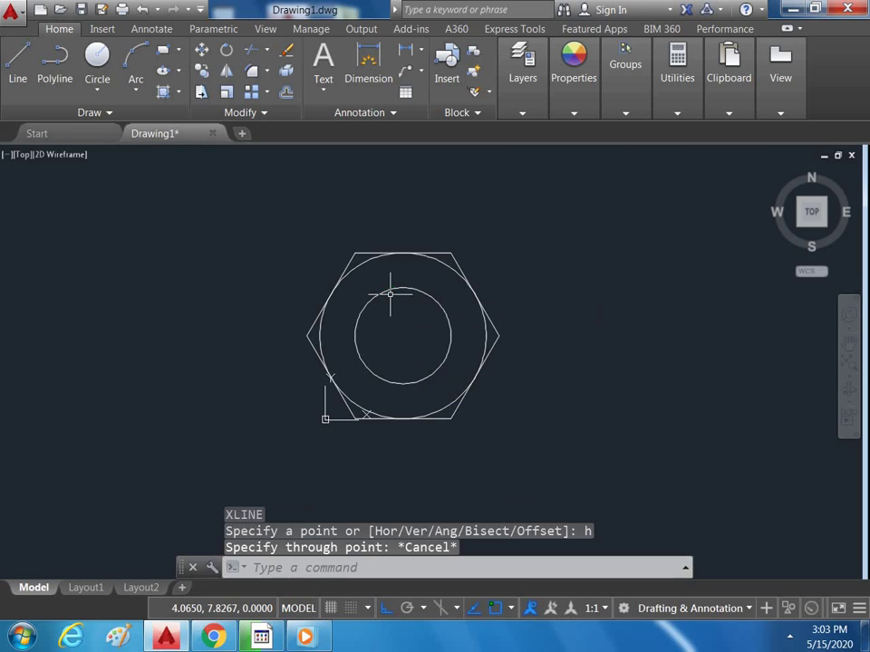
# Step: Draw vertical construction lines through the hexagon's left vertex and the large circle's left edge
pyautogui.write('xl')
pyautogui.press('Return')
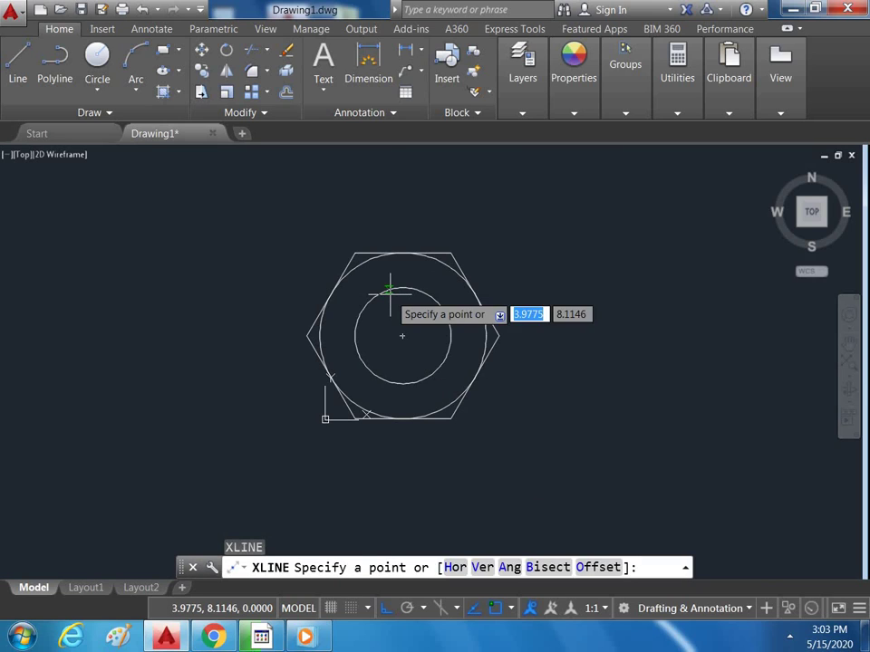
pyautogui.write('v')
pyautogui.press('Return')
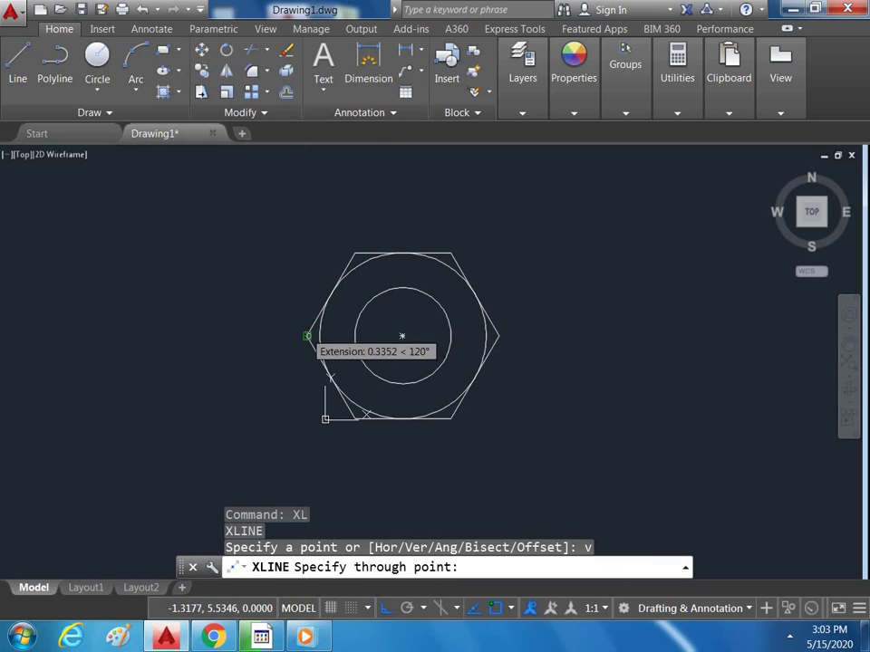
pyautogui.click(307, 336)
pyautogui.click(320, 339)
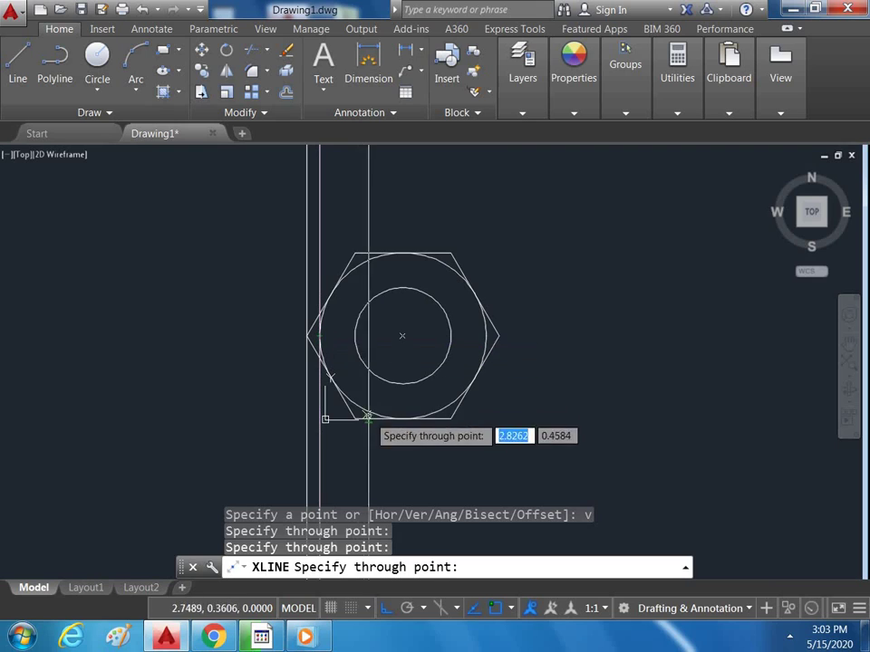
# Step: Add vertical construction lines through the hexagon's two lower vertices, its right vertex and the large circle's right edge
pyautogui.scroll(2, 327, 412)
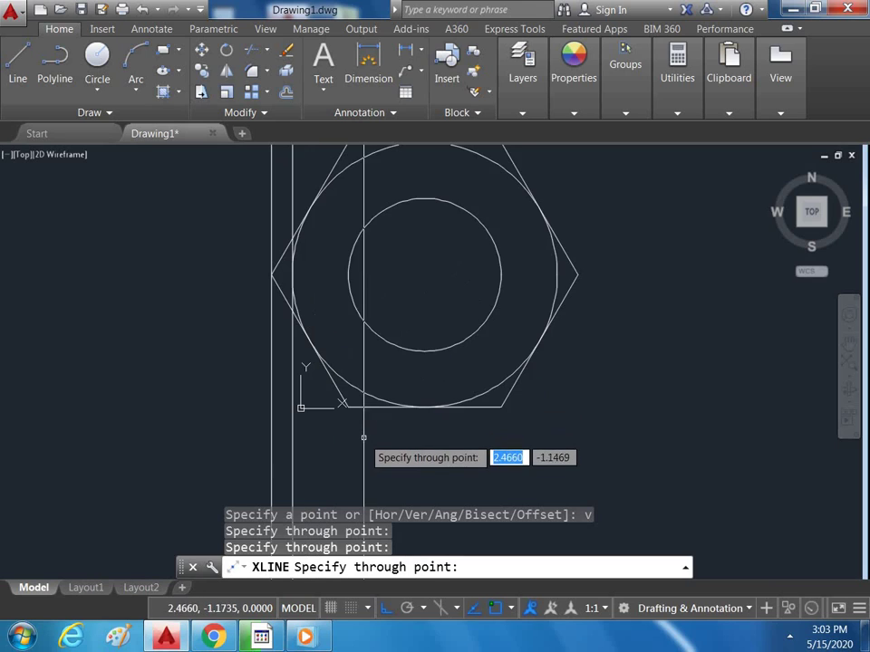
pyautogui.click(347, 408)
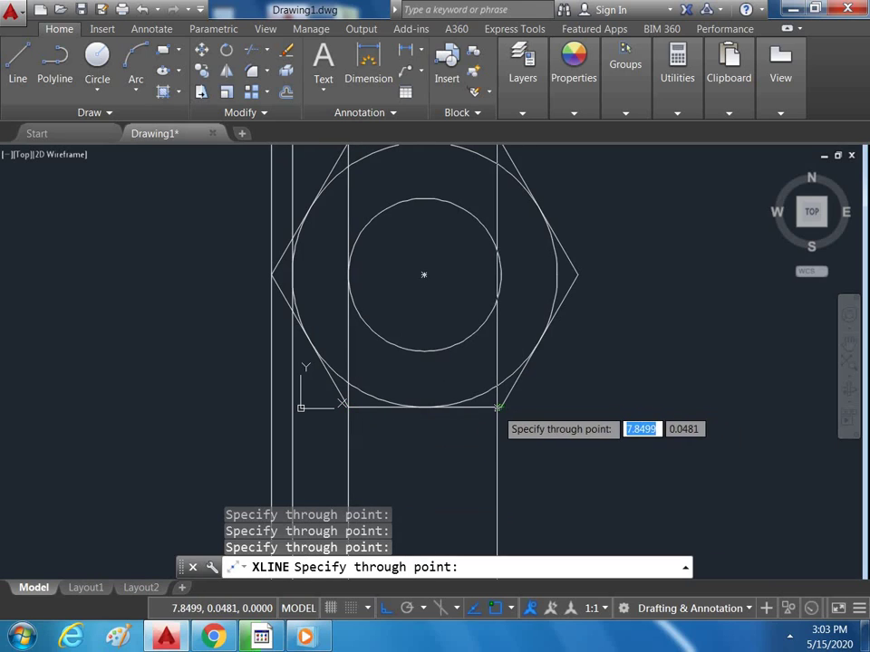
pyautogui.click(501, 408)
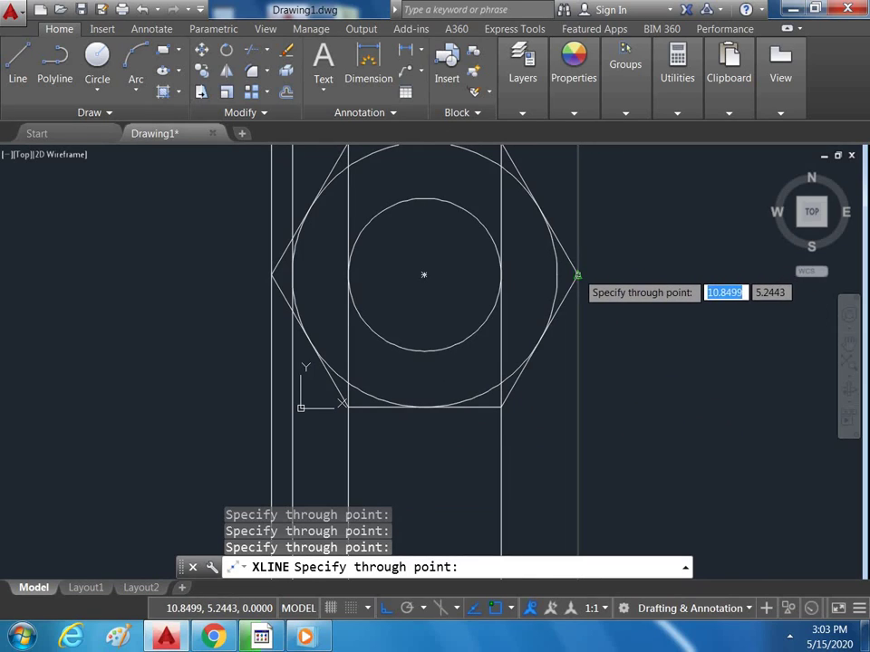
pyautogui.click(577, 275)
pyautogui.click(556, 274)
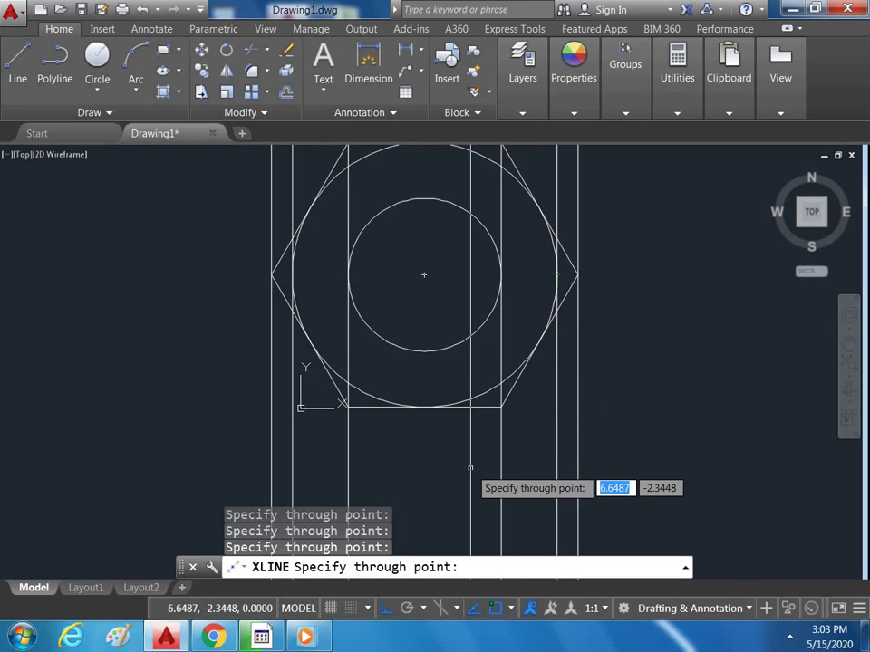
pyautogui.scroll(-4, 471, 469)
pyautogui.press('Escape')
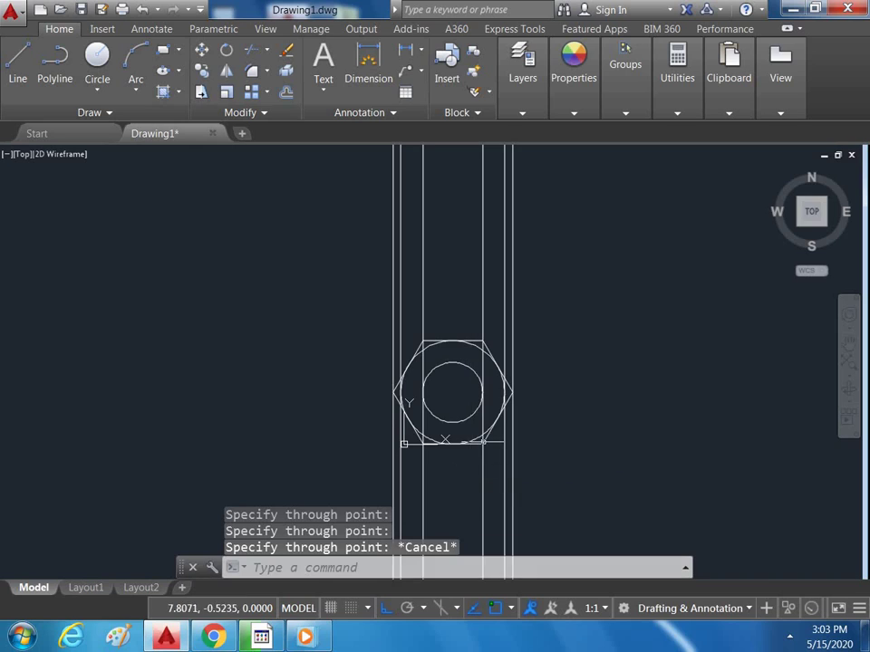
# Step: Draw a horizontal line above the hexagon, spanning from the rightmost to the leftmost construction line
pyautogui.scroll(4, 495, 262)
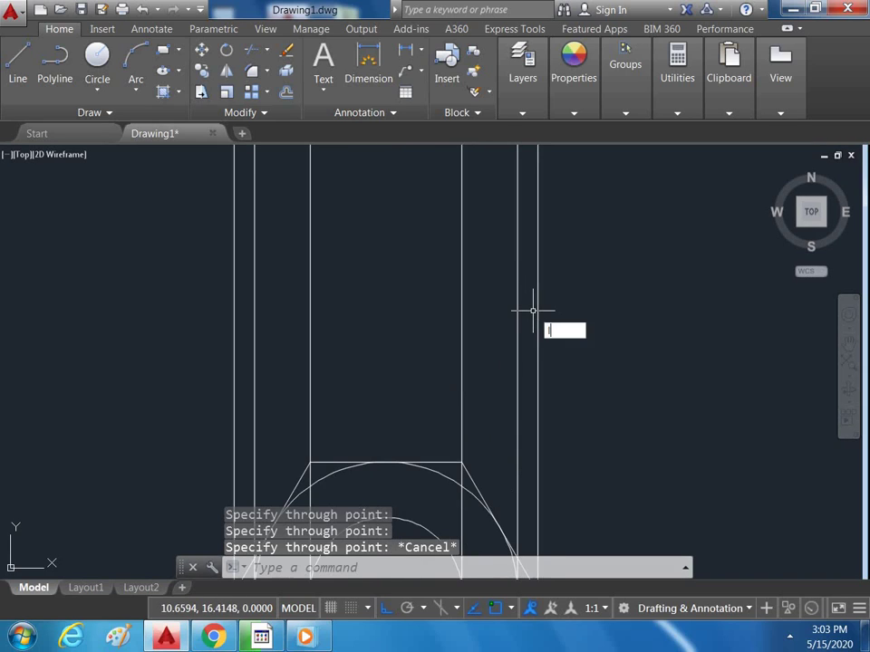
pyautogui.write('l')
pyautogui.press('Return')
pyautogui.click(538, 296)
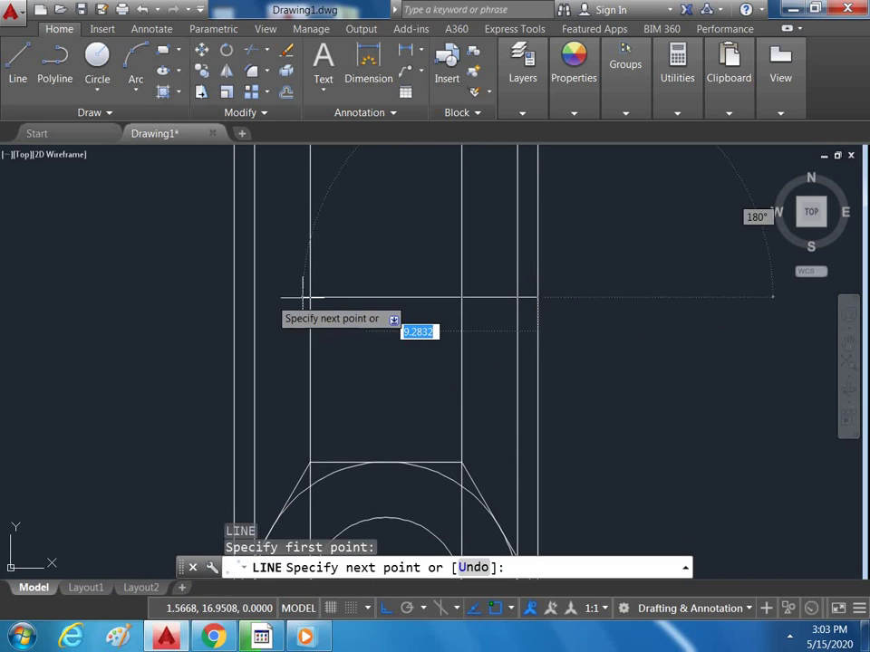
pyautogui.click(234, 296)
pyautogui.press('Escape')
pyautogui.scroll(-4, 306, 310)
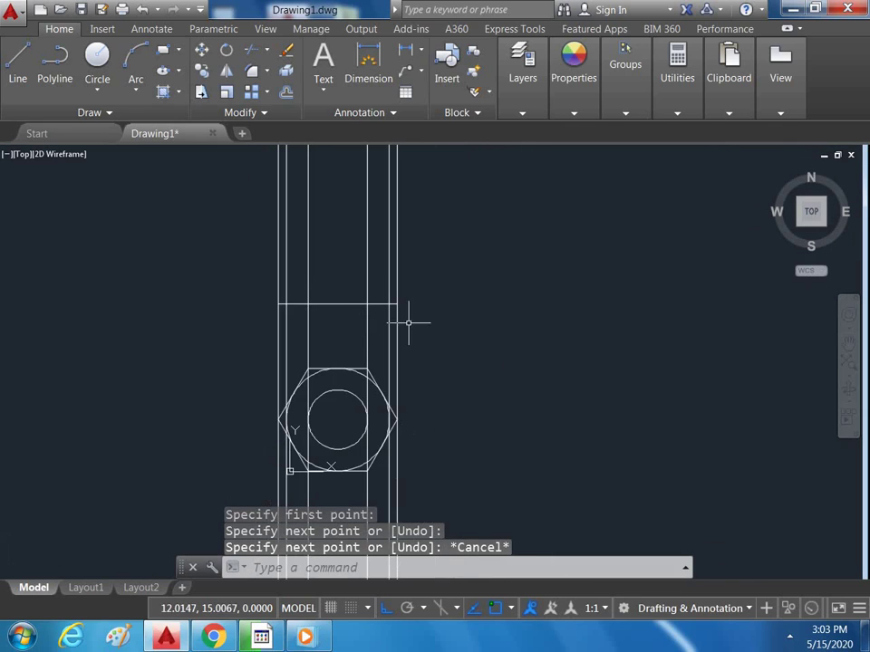
pyautogui.press('Escape')
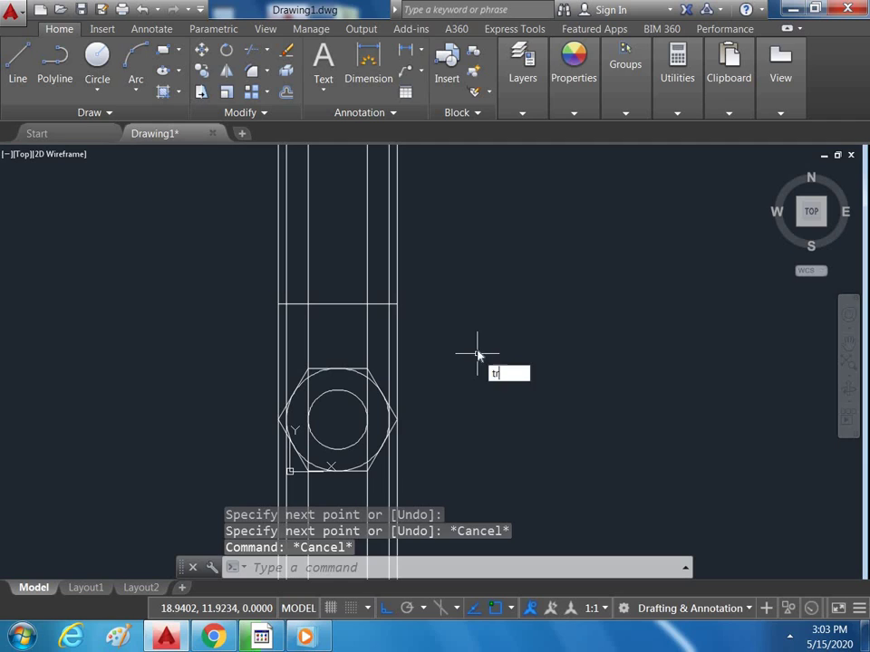
# Step: Trim away the construction line portions between the horizontal line and the hexagon
pyautogui.press('Return')
pyautogui.press('Return')
pyautogui.click(398, 319)
pyautogui.click(252, 332)
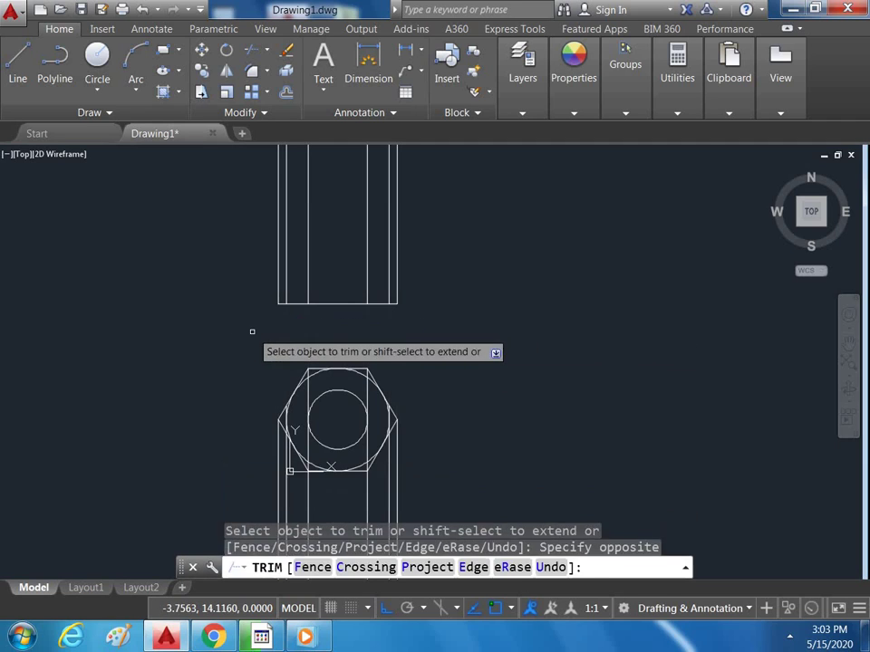
pyautogui.scroll(-3, 410, 308)
pyautogui.press('Escape')
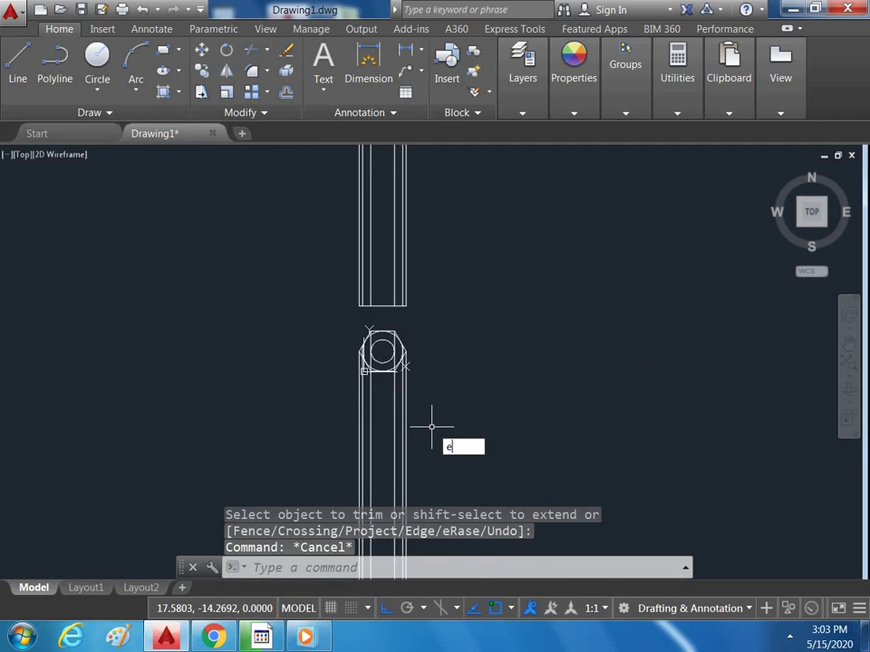
# Step: Erase the leftover construction lines running below the horizontal line through the hexagon
pyautogui.write('e')
pyautogui.press('Return')
pyautogui.click(436, 415)
pyautogui.click(326, 444)
pyautogui.press('Return')
pyautogui.scroll(-2, 402, 393)
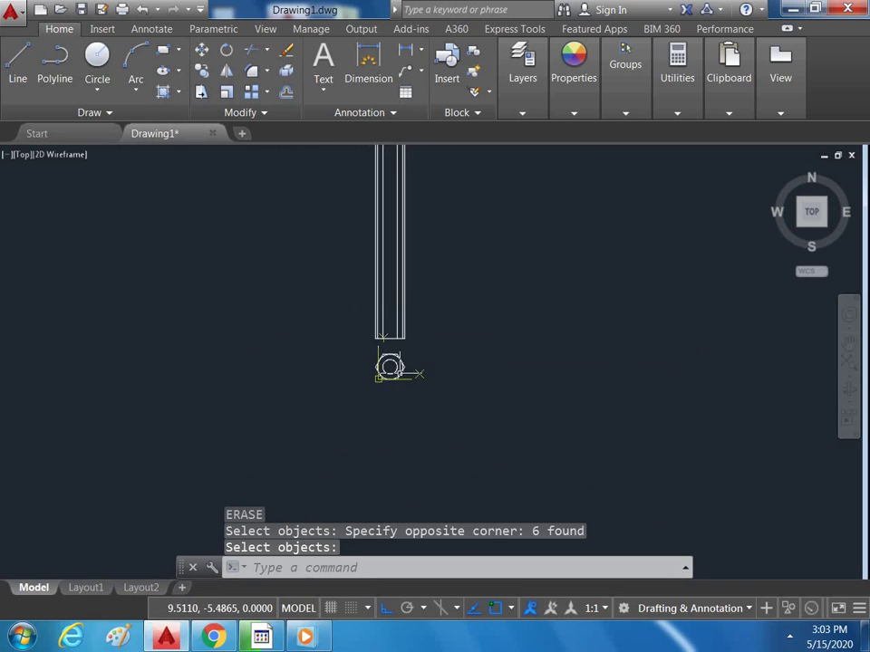
# Step: Offset the horizontal base line upward by 5 to form the upper edge of the side view
pyautogui.scroll(5, 391, 367)
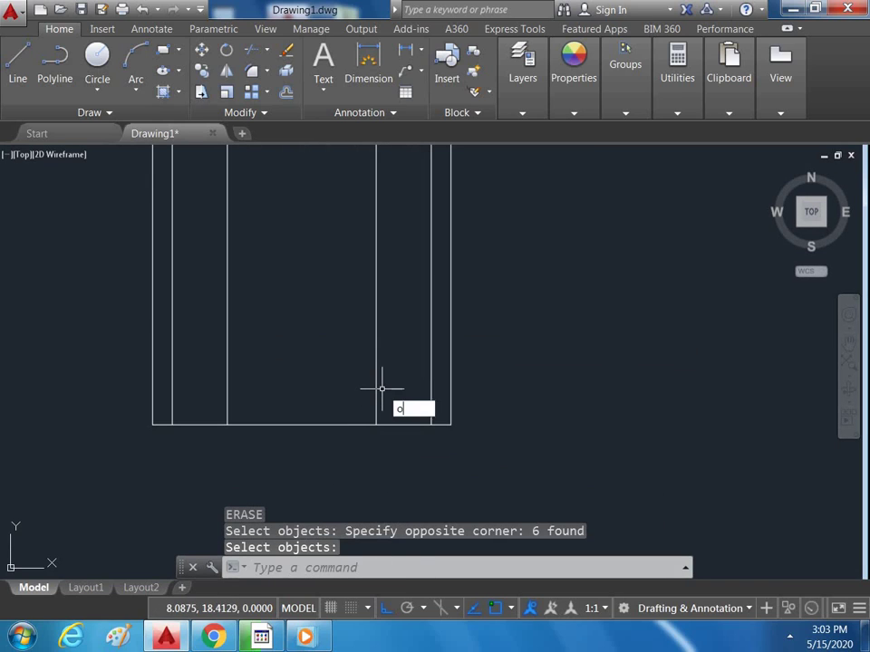
pyautogui.write('o')
pyautogui.press('Return')
pyautogui.write('5')
pyautogui.press('Return')
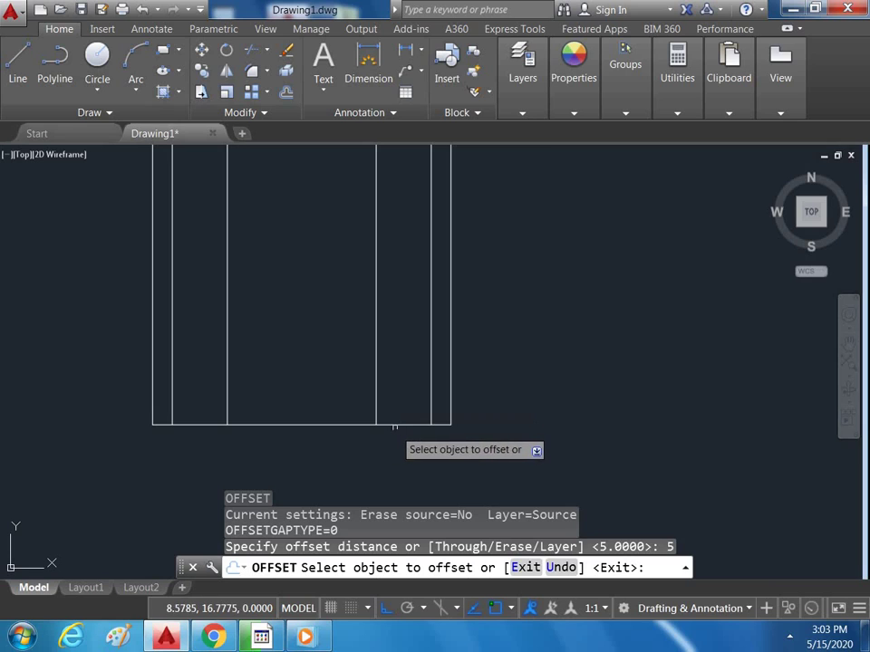
pyautogui.click(396, 422)
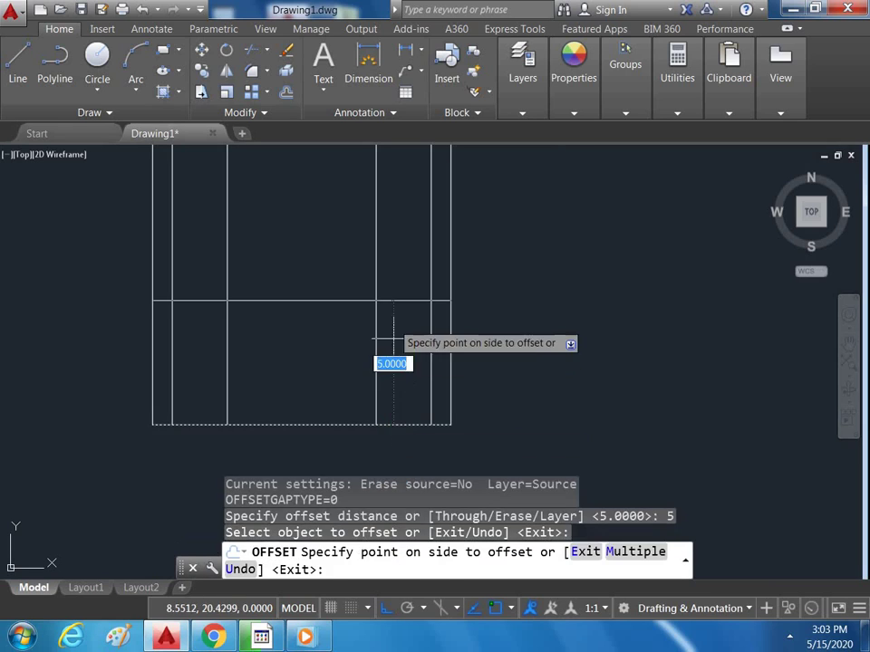
pyautogui.click(410, 328)
pyautogui.press('Escape')
pyautogui.scroll(-3, 463, 316)
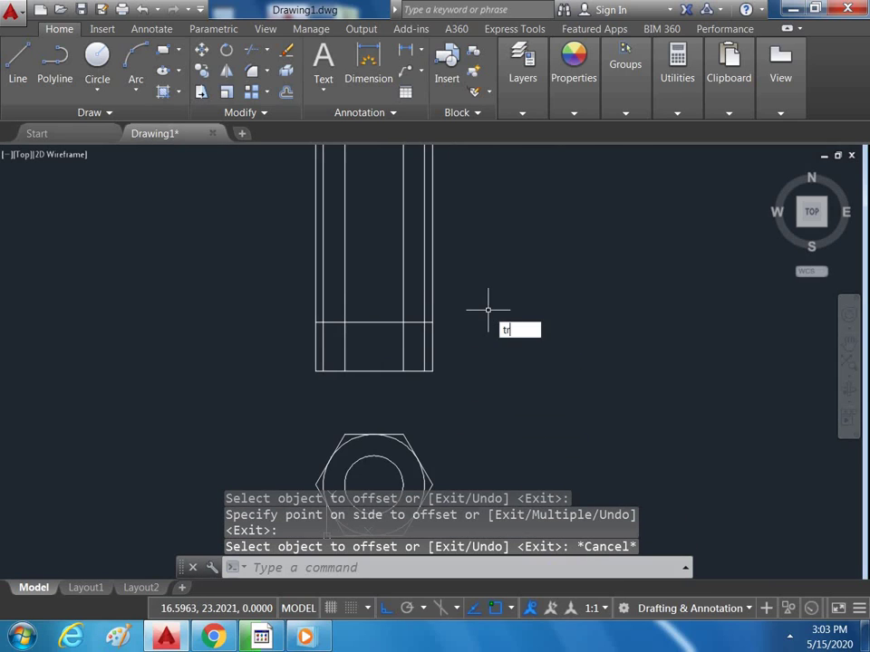
# Step: Trim away all the vertical lines extending above the side view's upper edge
pyautogui.write('tr')
pyautogui.press('Return')
pyautogui.press('Return')
pyautogui.click(475, 236)
pyautogui.click(287, 298)
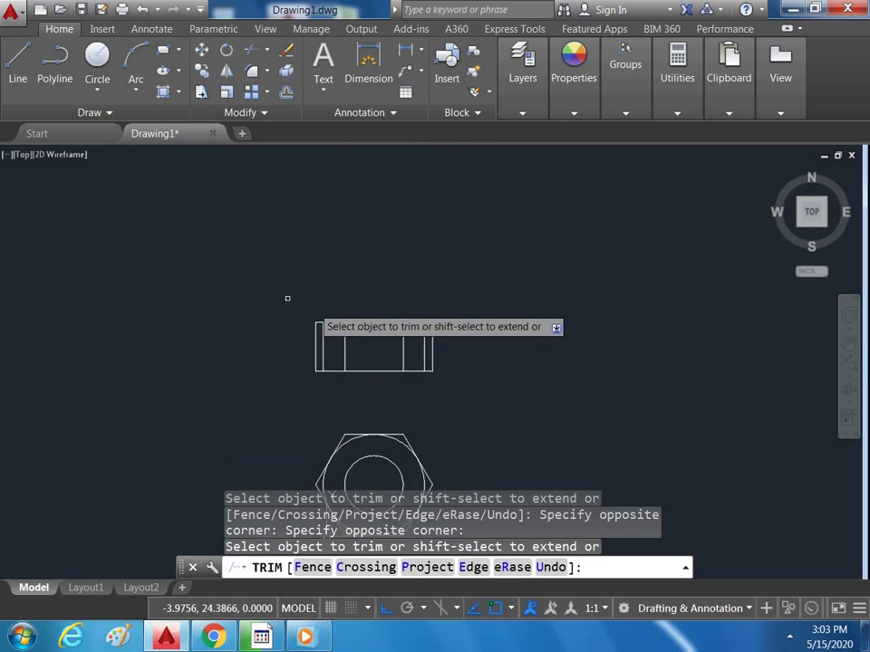
pyautogui.press('Return')
# Step: With Ortho off, draw a diagonal about 2.5 units long from the rightmost inner line's upper end down past the right edge
pyautogui.scroll(2, 483, 364)
pyautogui.scroll(4, 326, 220)
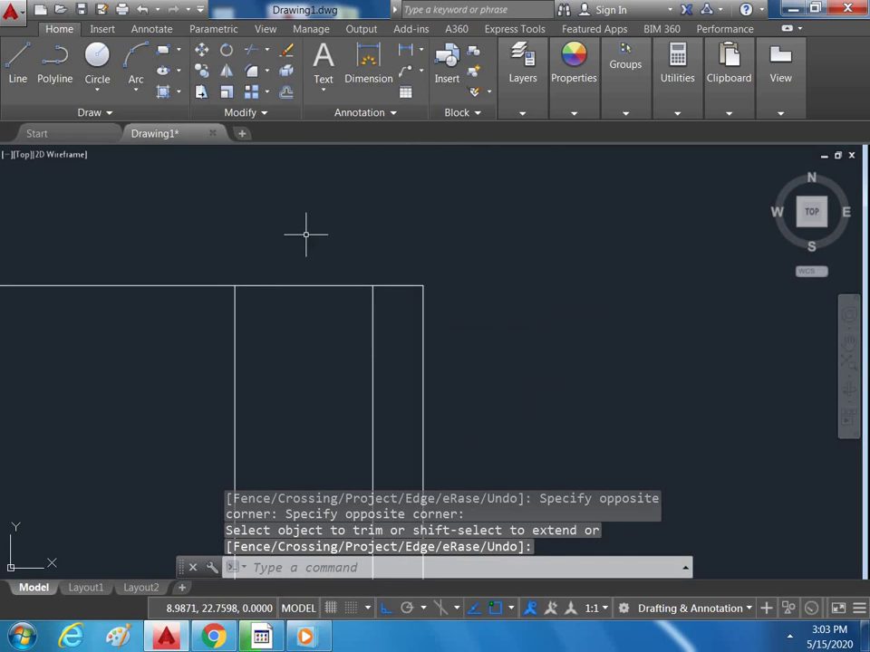
pyautogui.write('l')
pyautogui.press('Return')
pyautogui.click(373, 286)
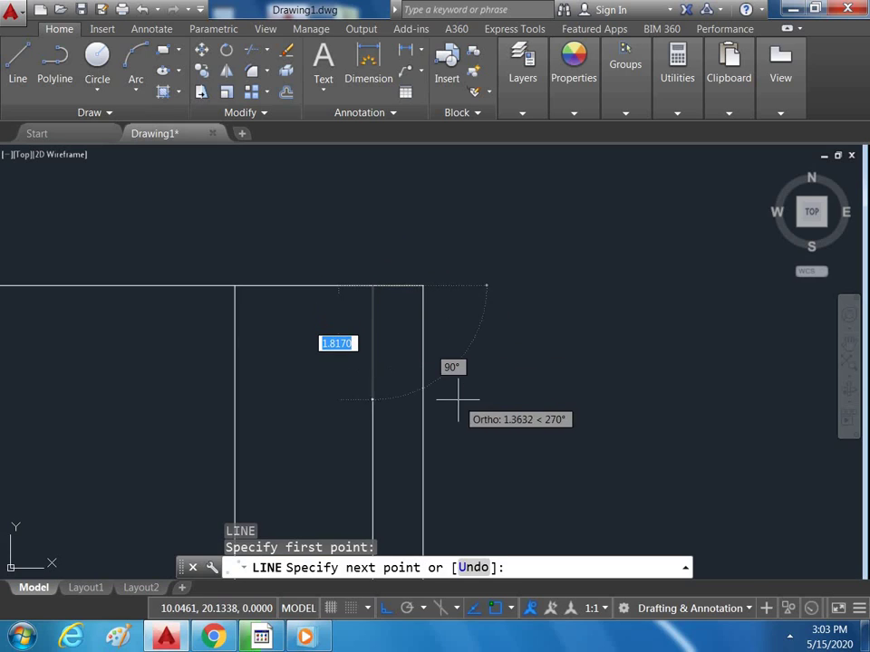
pyautogui.press('F8')
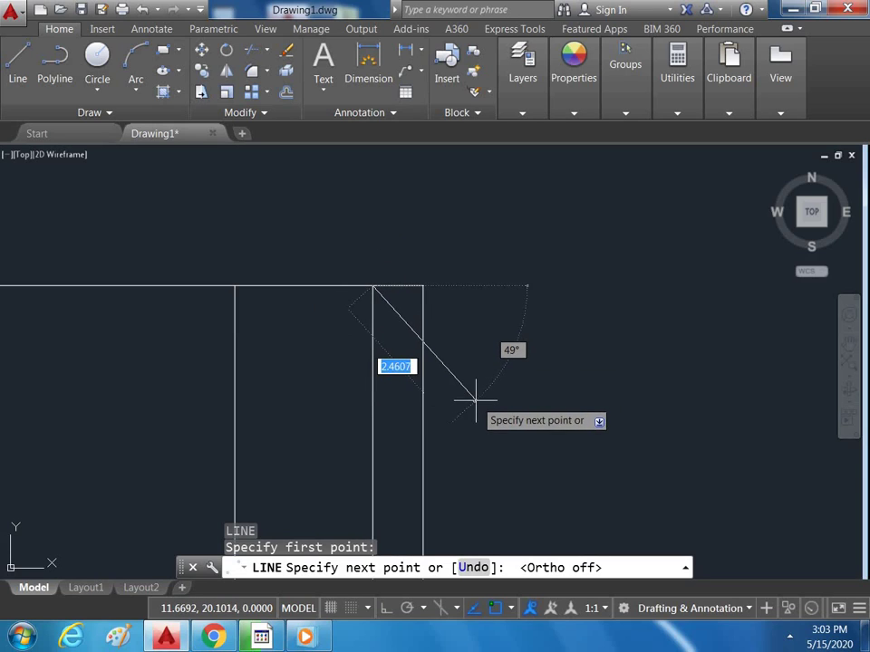
pyautogui.click(483, 397)
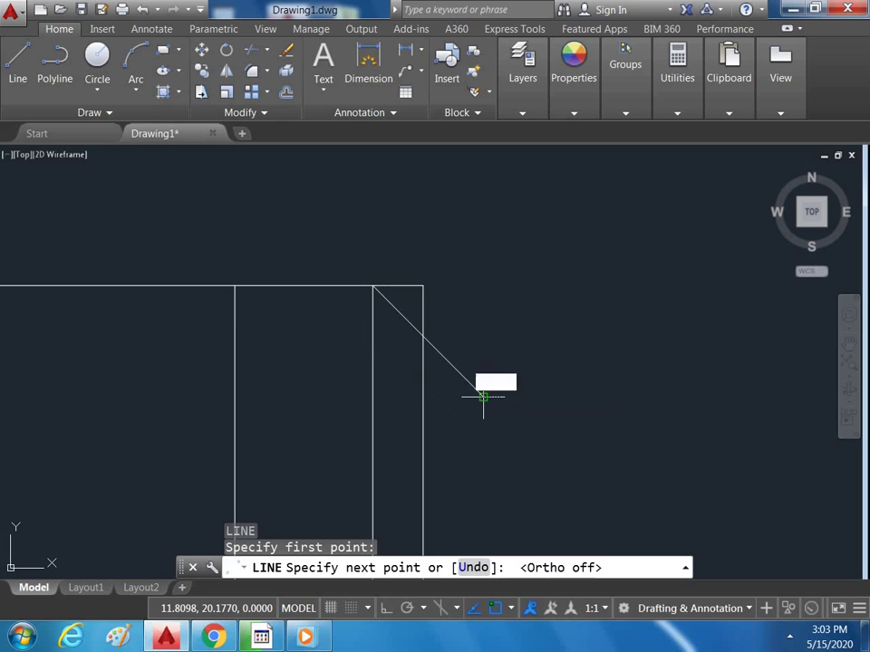
pyautogui.press('Escape')
# Step: Trim off the part of the diagonal chamfer line that extends beyond the side view's right edge
pyautogui.write('tr')
pyautogui.press('Return')
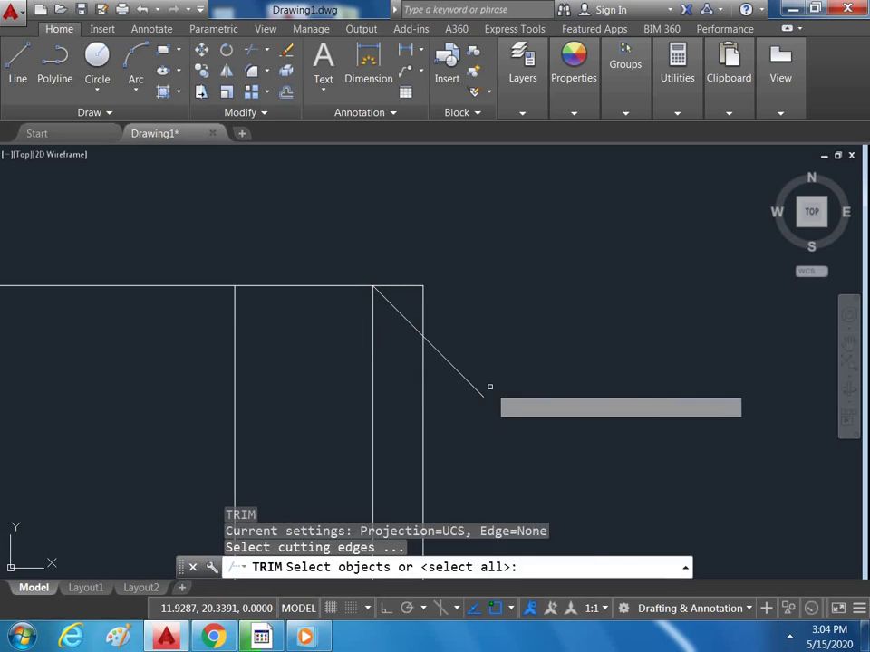
pyautogui.press('Return')
pyautogui.click(490, 366)
pyautogui.click(440, 404)
pyautogui.press('Return')
pyautogui.scroll(-2, 510, 356)
pyautogui.press('Escape')
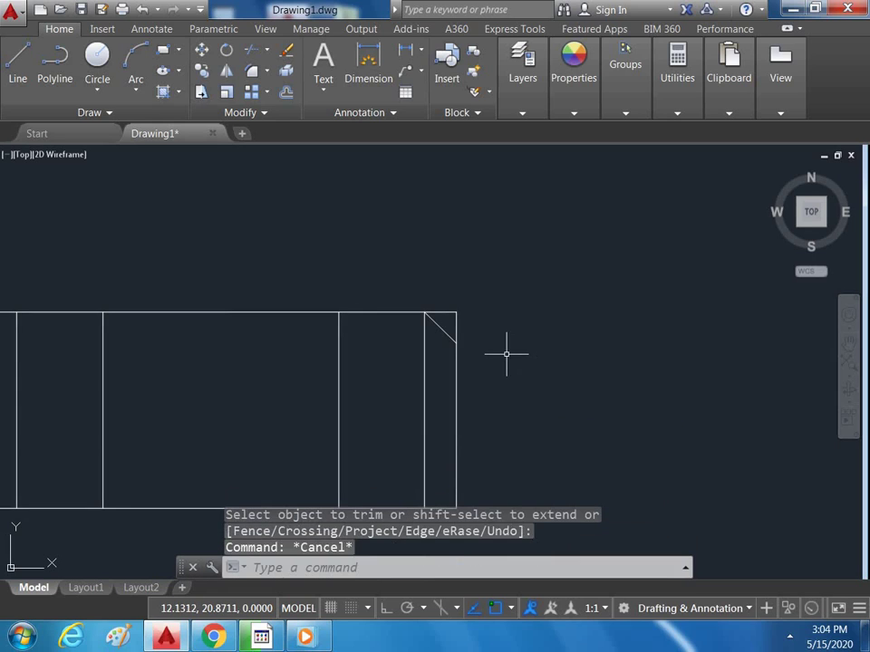
# Step: With Ortho on, draw a horizontal line from the chamfer line's lower end leftward past the side view's left edge
pyautogui.write('l')
pyautogui.press('Return')
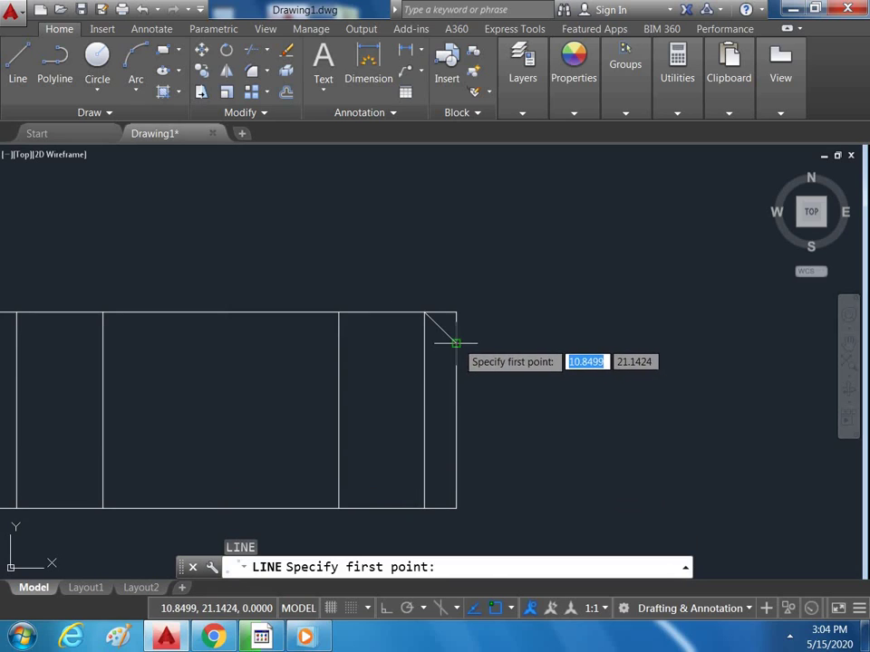
pyautogui.click(456, 343)
pyautogui.scroll(-2, 246, 360)
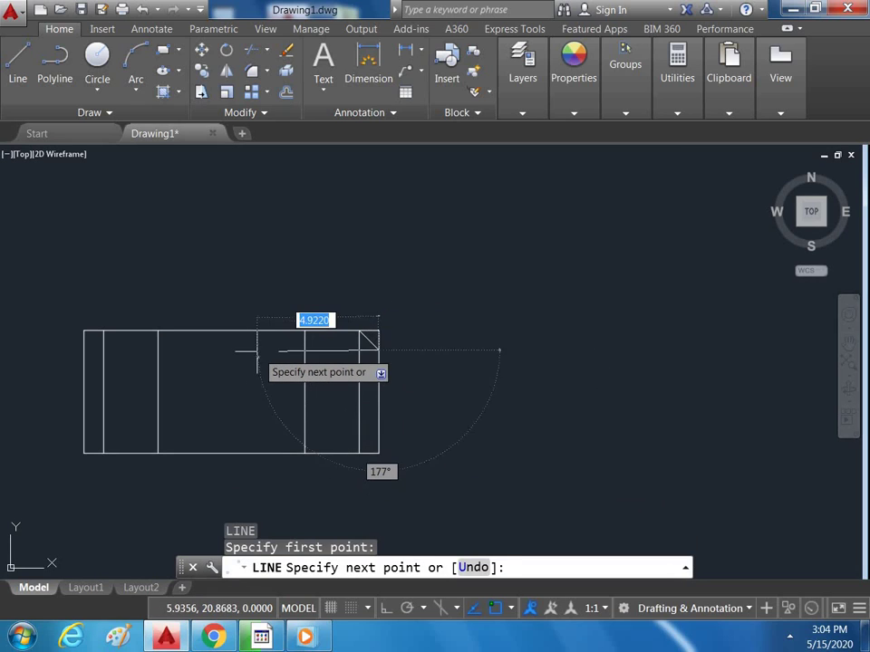
pyautogui.scroll(2, 255, 344)
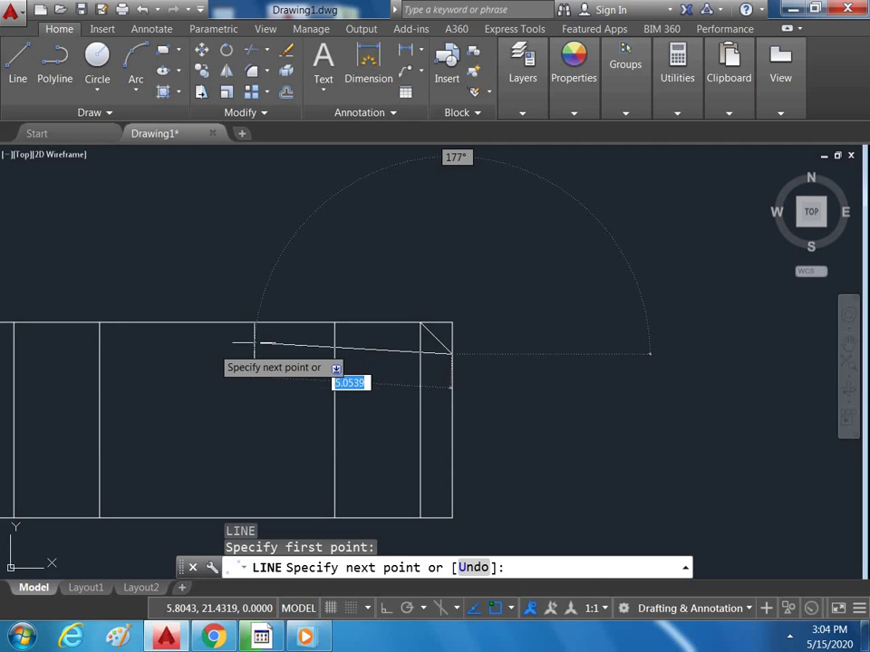
pyautogui.press('F8')
pyautogui.scroll(-2, 218, 374)
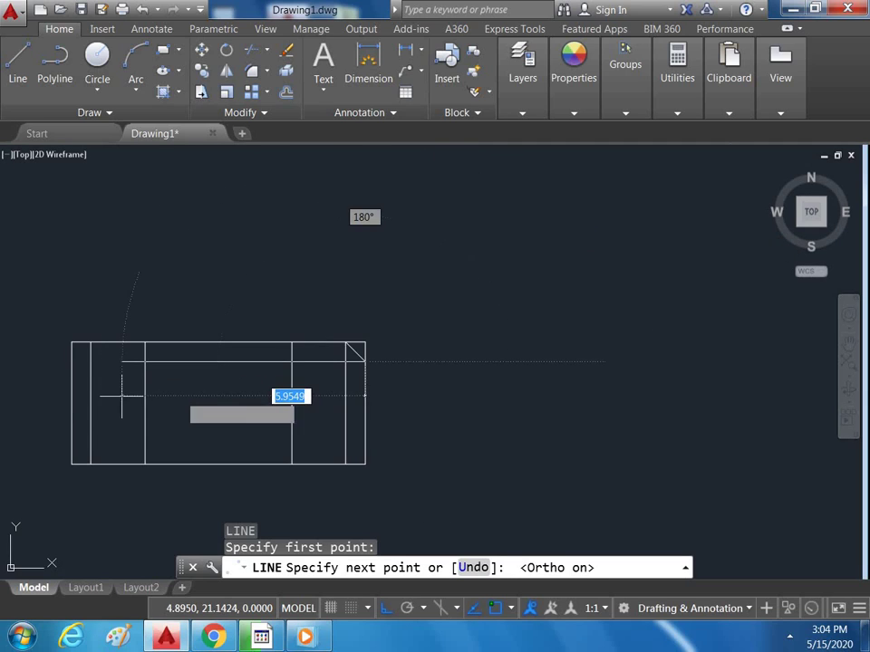
pyautogui.click(15, 357)
pyautogui.press('Escape')
# Step: Trim away the side view's upper edge from its left corner to the vertical line projected from the hexagon's lower-right vertex
pyautogui.scroll(2, 368, 344)
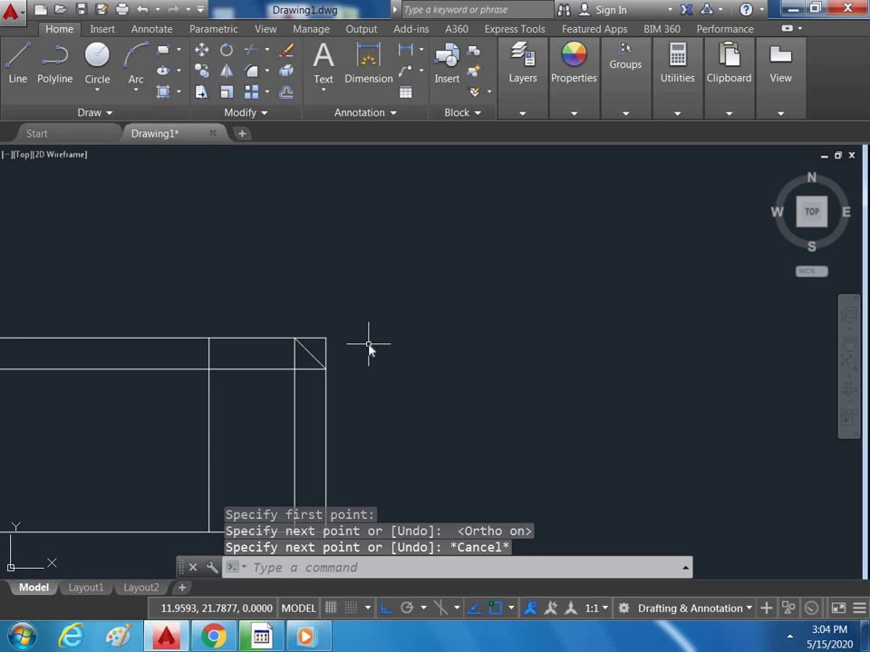
pyautogui.press('Return')
pyautogui.press('Return')
pyautogui.scroll(-4, 301, 358)
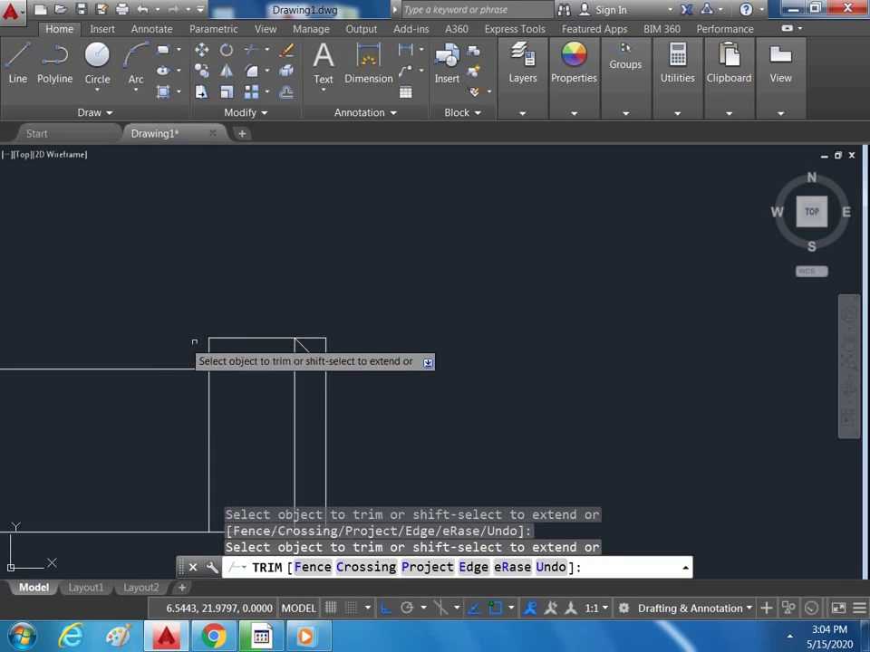
pyautogui.scroll(6, 190, 357)
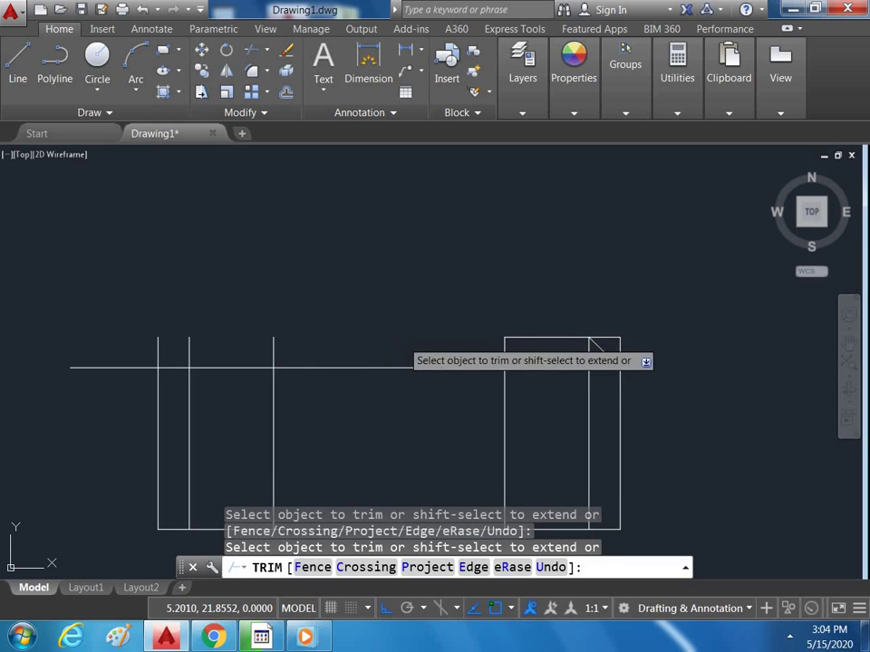
pyautogui.press('Escape')
pyautogui.press('Return')
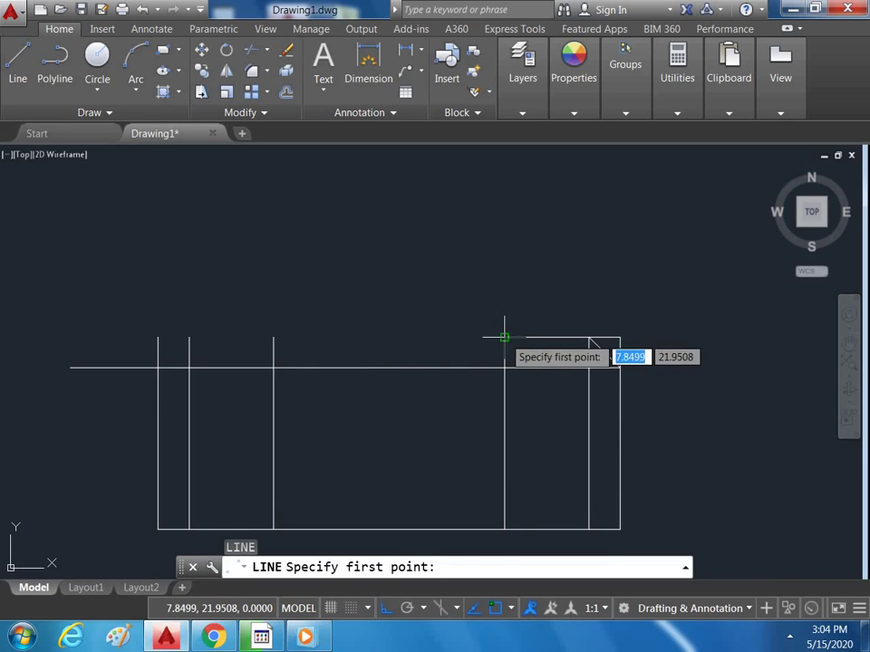
pyautogui.click(505, 337)
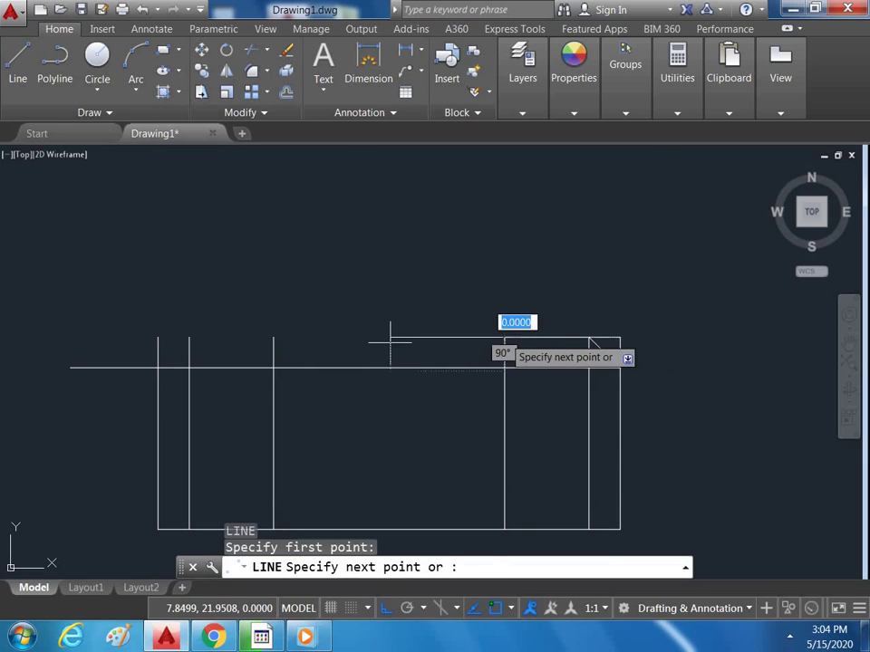
pyautogui.press('Return')
pyautogui.click(273, 324)
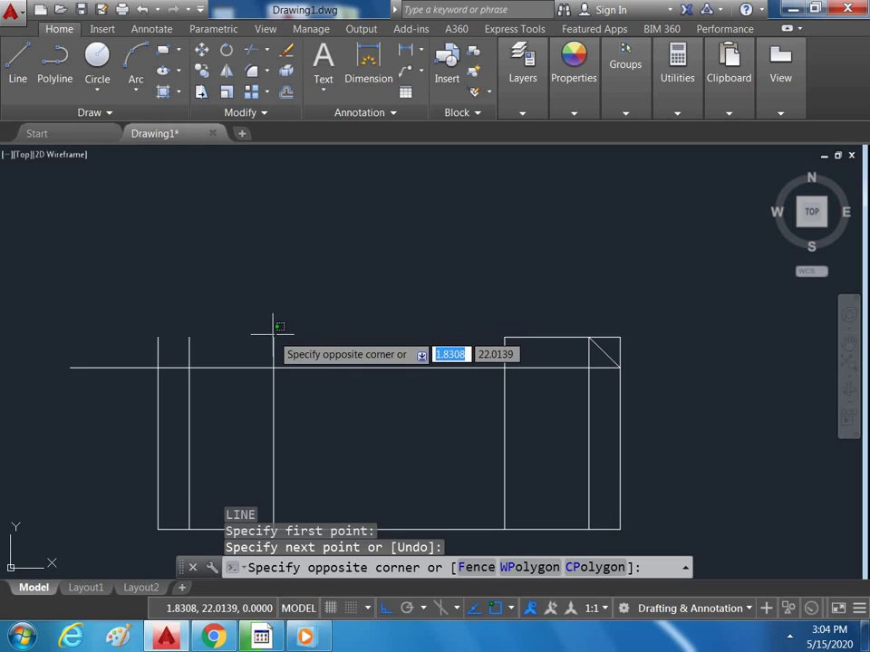
pyautogui.press('Escape')
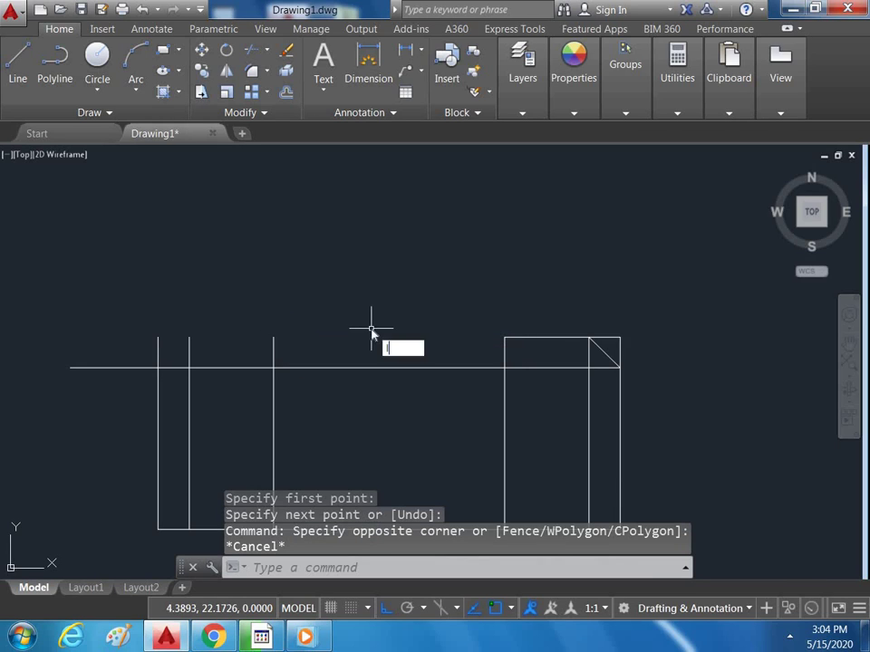
# Step: Draw a horizontal line about 6 units long joining the upper ends of the two vertical lines bounding the side view's middle face
pyautogui.press('Return')
pyautogui.click(504, 337)
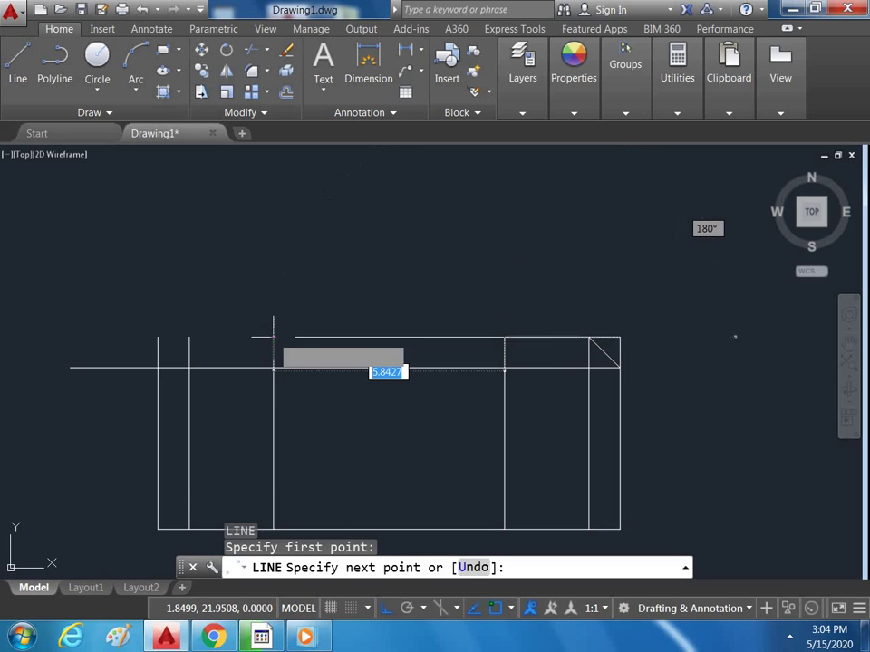
pyautogui.click(273, 337)
pyautogui.press('Return')
pyautogui.press('Escape')
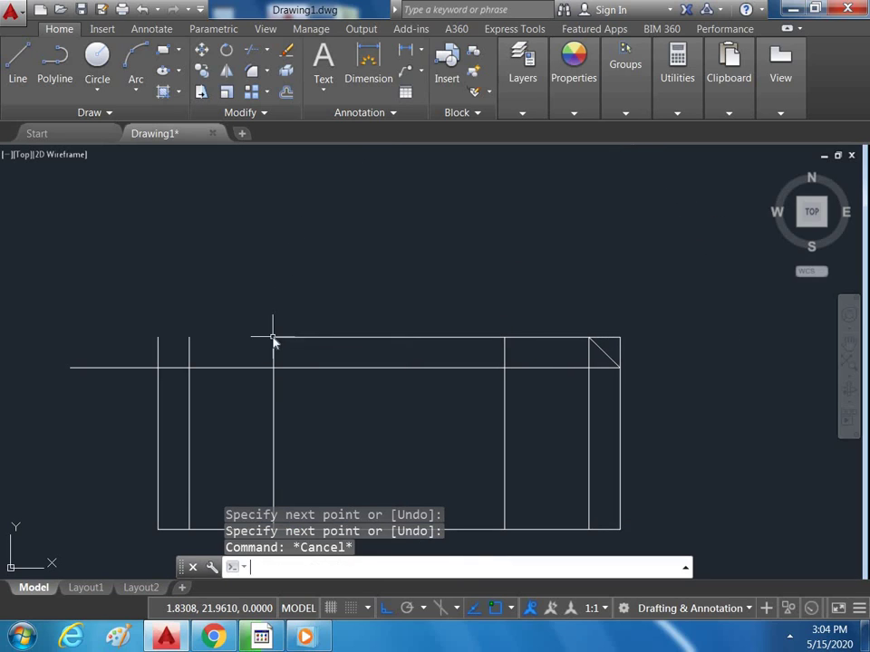
# Step: Try to draw the missing upper edge from the middle face's upper-left corner toward the side view's upper-left corner
pyautogui.press('Return')
pyautogui.click(273, 338)
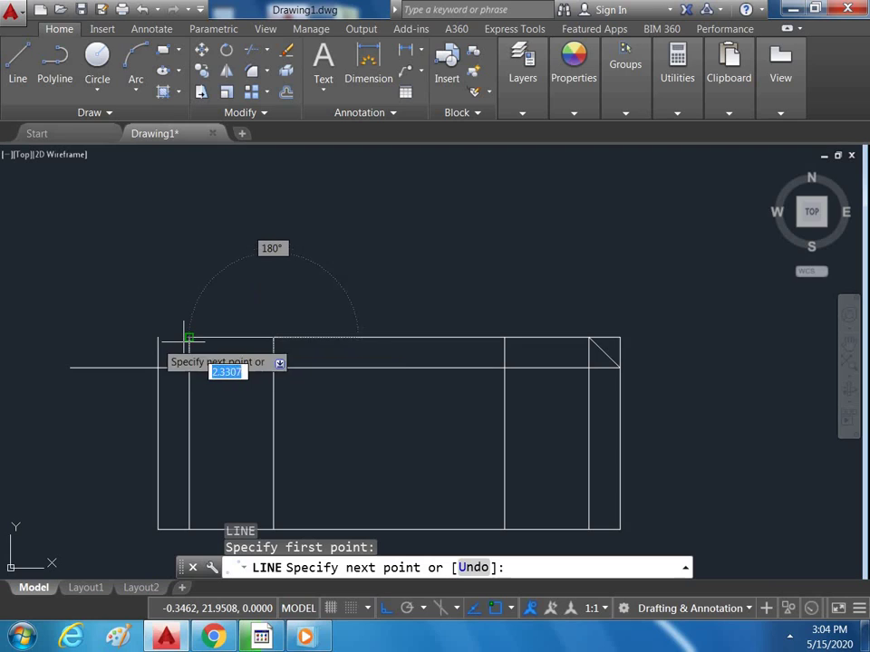
pyautogui.click(156, 336)
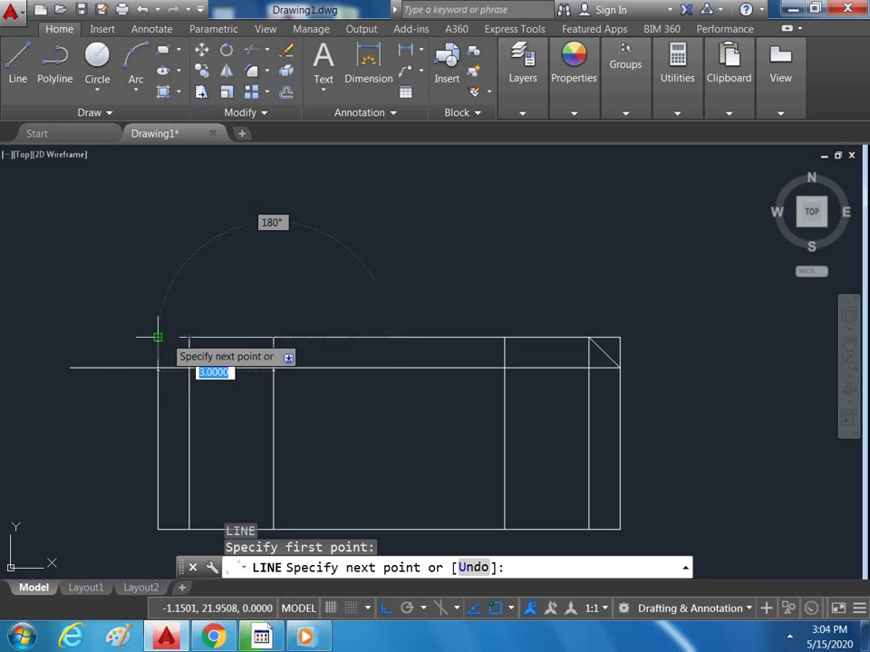
pyautogui.press('Escape')
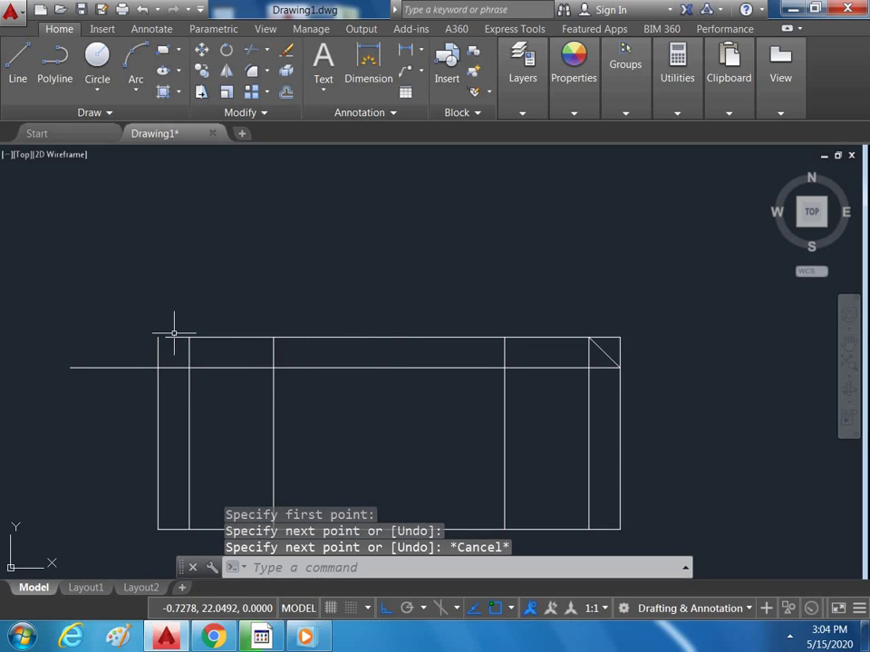
# Step: Erase the short upper-edge line left of the middle face
pyautogui.press('Return')
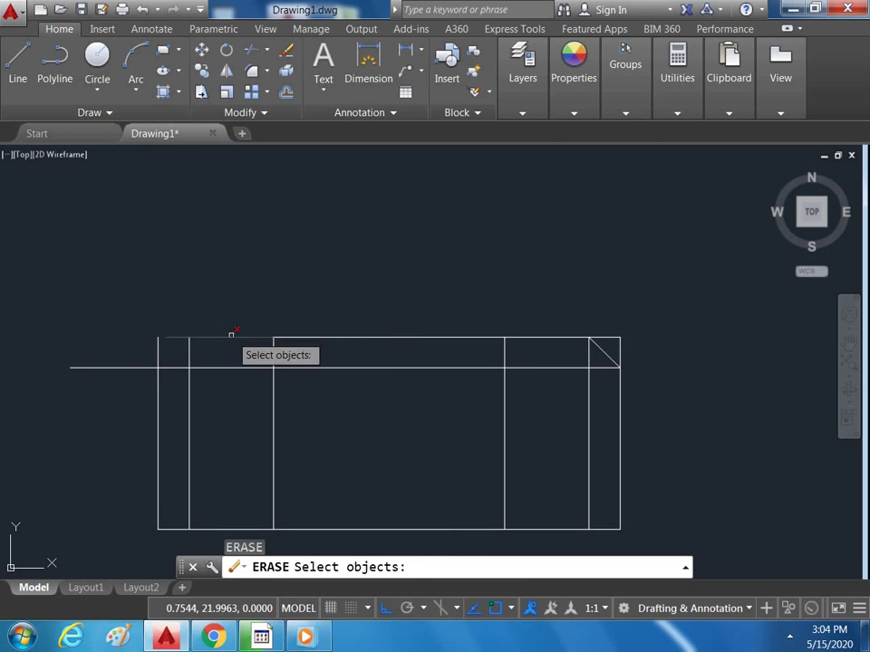
pyautogui.click(229, 339)
pyautogui.press('Return')
pyautogui.press('Escape')
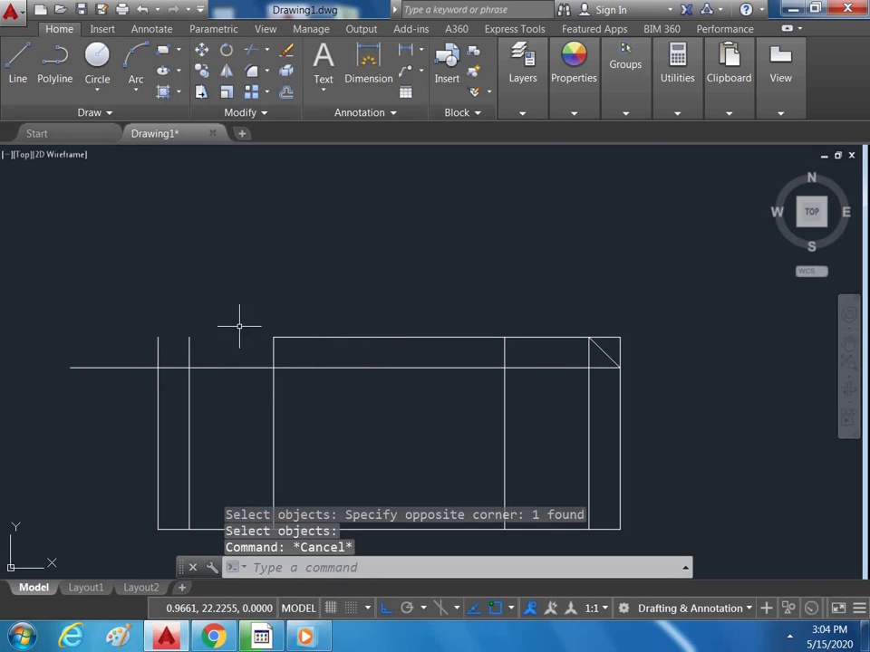
# Step: Draw a 3-unit horizontal line from the middle face's upper-left corner to the side view's upper-left corner
pyautogui.write('l')
pyautogui.press('Return')
pyautogui.click(272, 337)
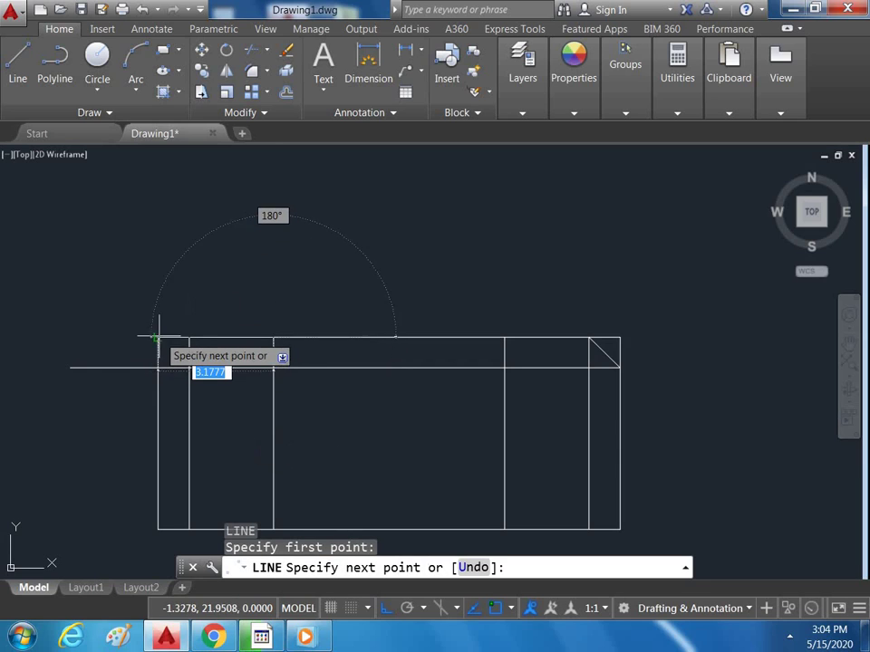
pyautogui.press('Escape')
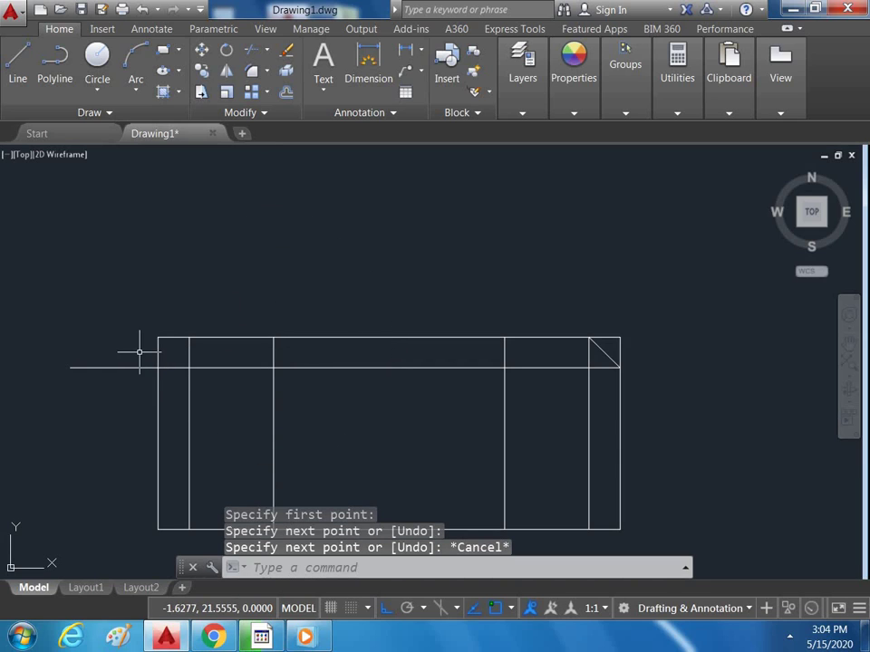
# Step: Trim off the part of the horizontal chamfer line that extends past the side view's left edge
pyautogui.write('tr')
pyautogui.press('Return')
pyautogui.press('Return')
pyautogui.click(145, 346)
pyautogui.click(104, 396)
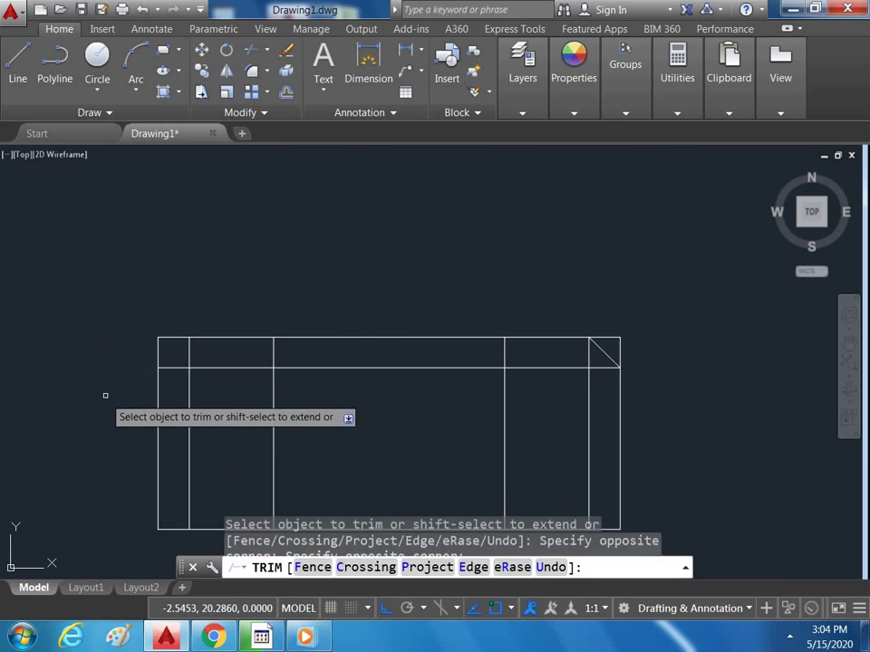
pyautogui.scroll(-2, 453, 271)
pyautogui.scroll(2, 431, 342)
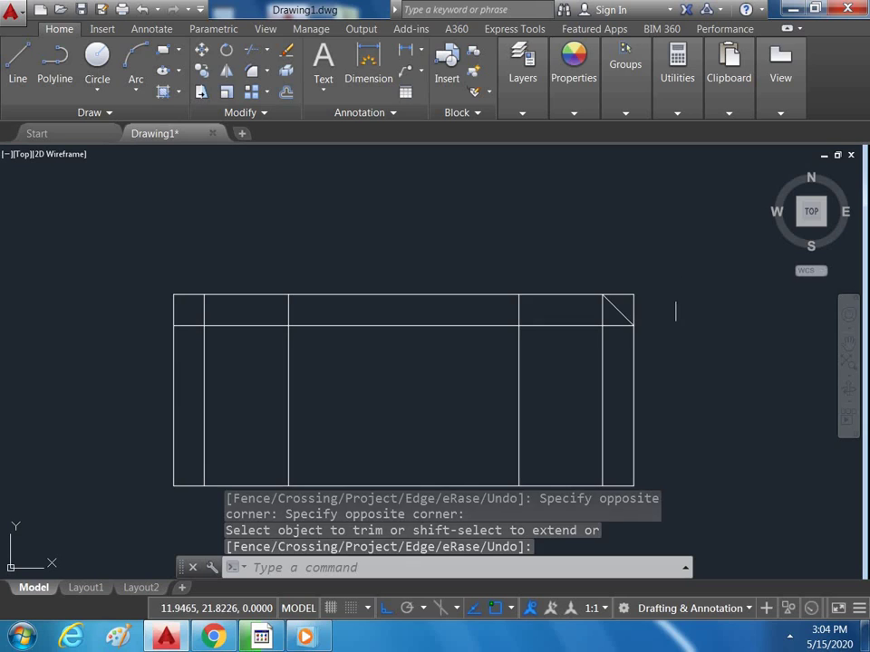
pyautogui.press('Escape')
# Step: Draw a three-point arc on the right face from the chamfer's lower end through the upper edge's midpoint to the face's inner vertical line
pyautogui.write('a')
pyautogui.press('Return')
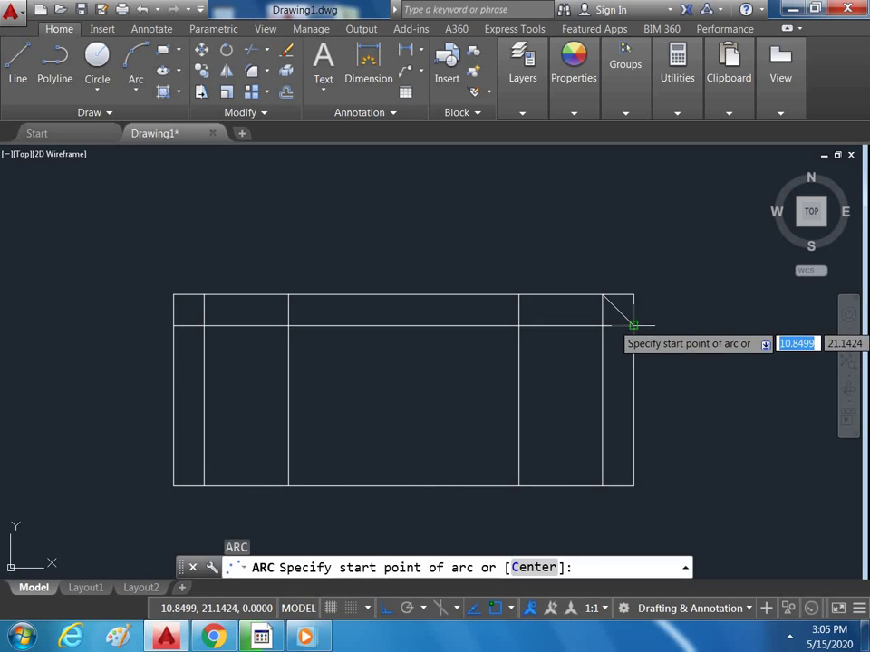
pyautogui.click(633, 325)
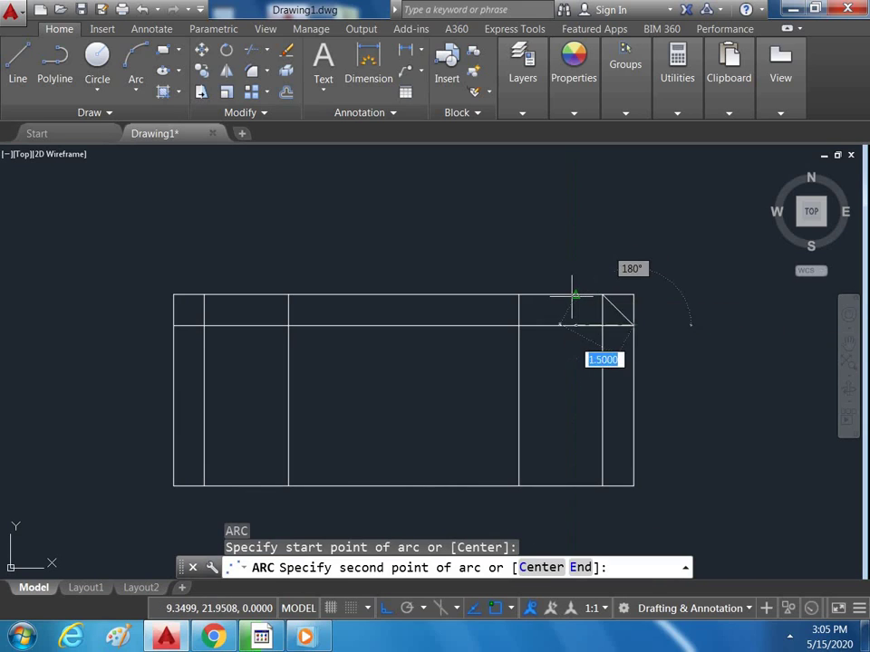
pyautogui.click(577, 294)
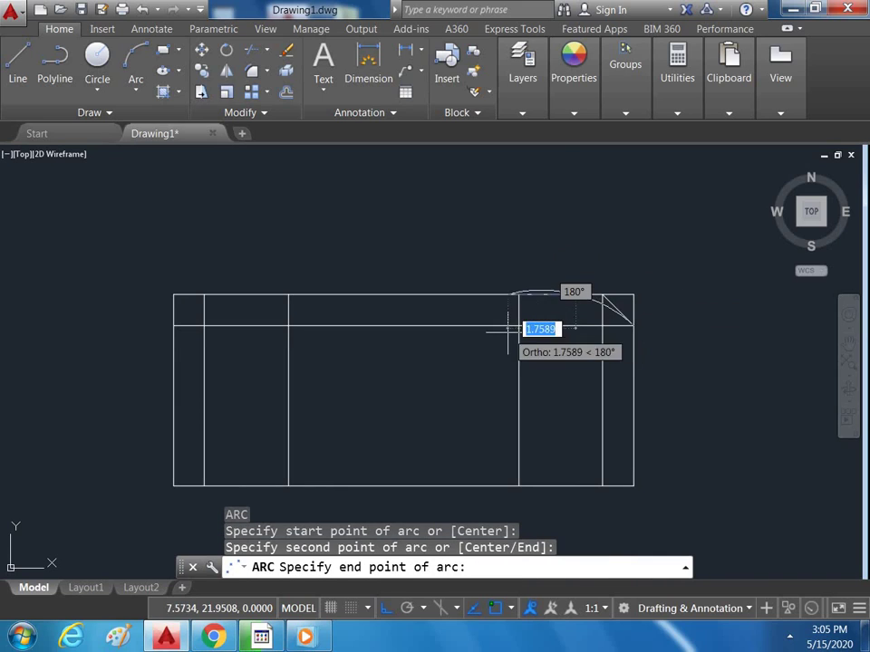
pyautogui.click(521, 326)
pyautogui.press('Return')
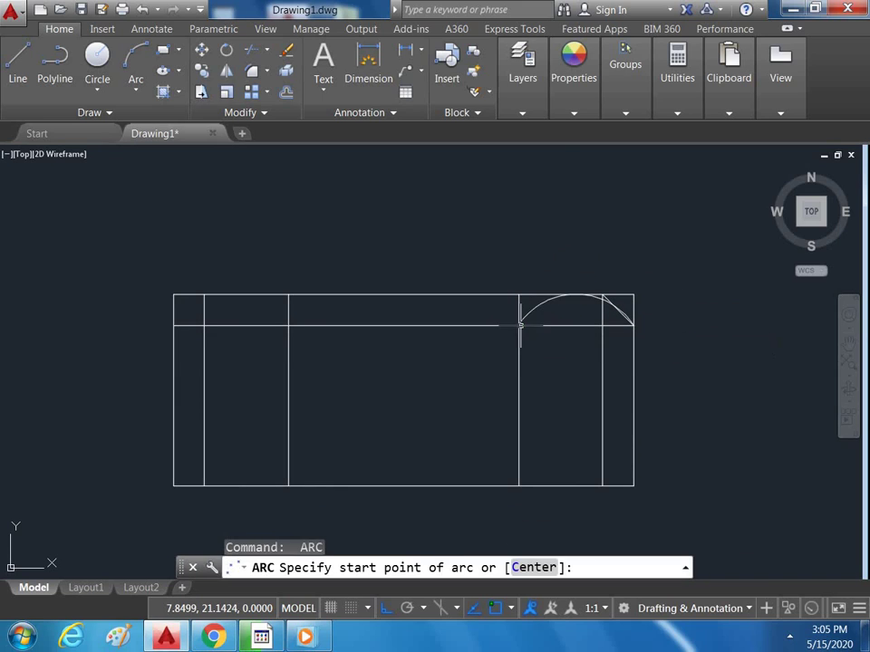
pyautogui.press('Escape')
# Step: Draw a three-point arc across the middle face between its chamfer-line intersections, passing through the midpoint of its upper edge
pyautogui.write('a')
pyautogui.press('Return')
pyautogui.click(519, 324)
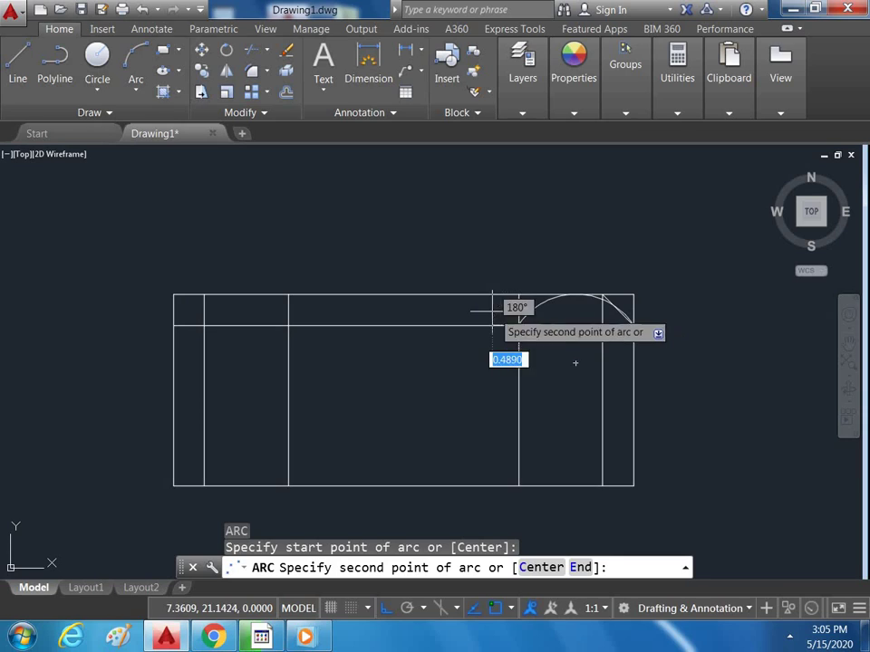
pyautogui.click(408, 294)
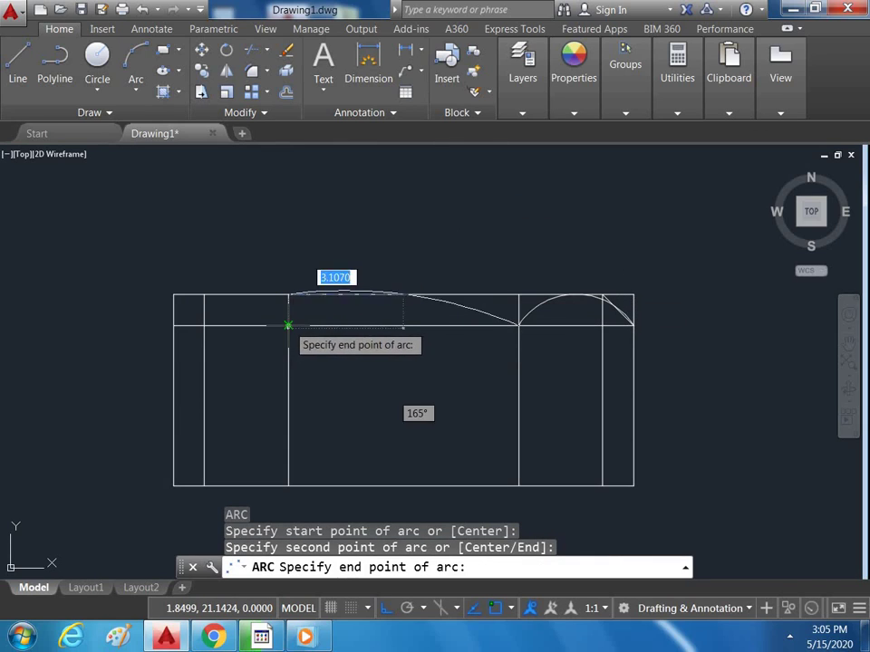
pyautogui.click(288, 325)
pyautogui.press('Escape')
# Step: Draw a vertical centre line from the top of the middle arc down to the side view's bottom edge
pyautogui.write('l')
pyautogui.press('Return')
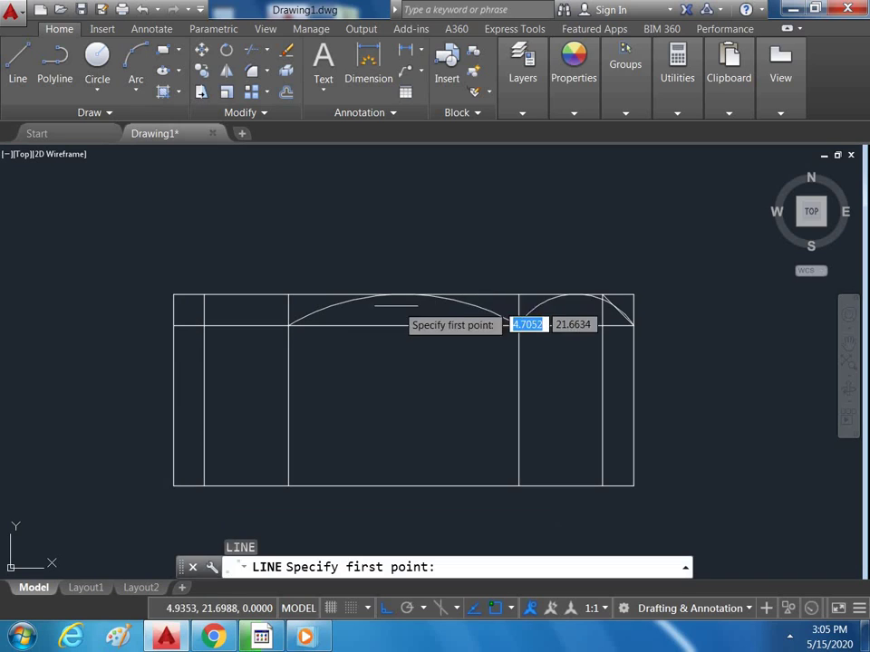
pyautogui.click(404, 295)
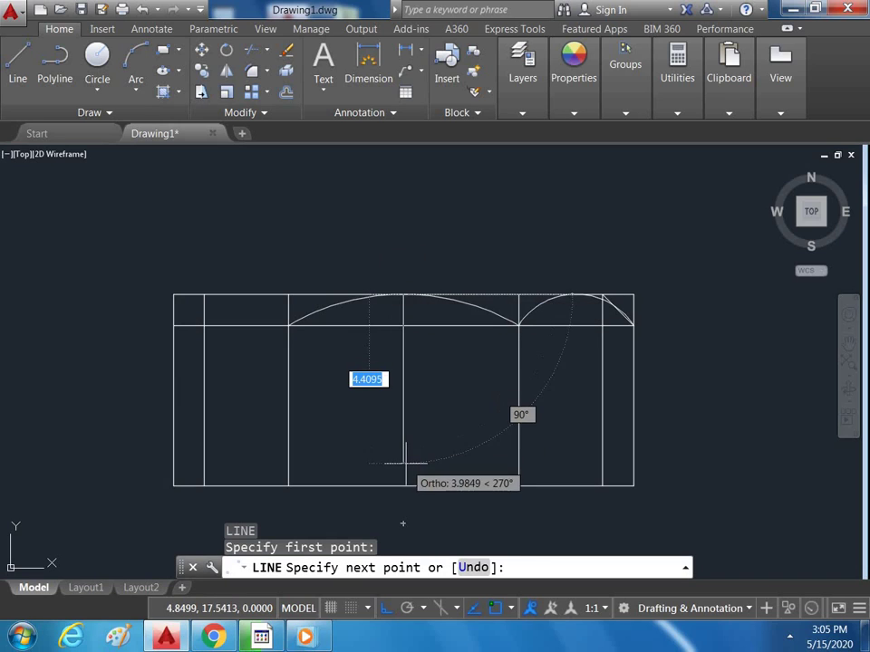
pyautogui.click(403, 486)
pyautogui.press('Return')
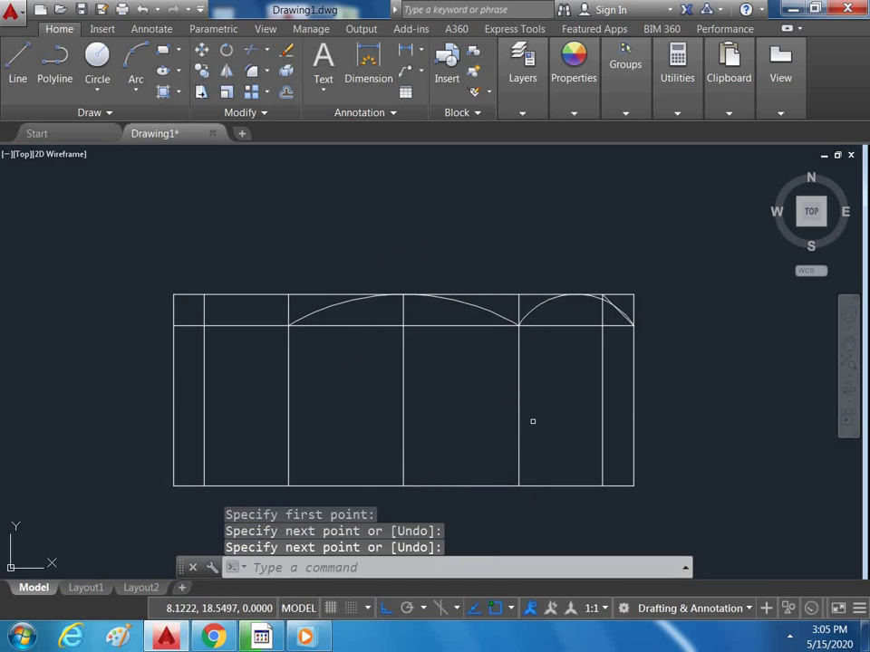
pyautogui.press('Escape')
# Step: Draw a horizontal line from the midpoint of the side view's right edge leftward past its left edge
pyautogui.press('Return')
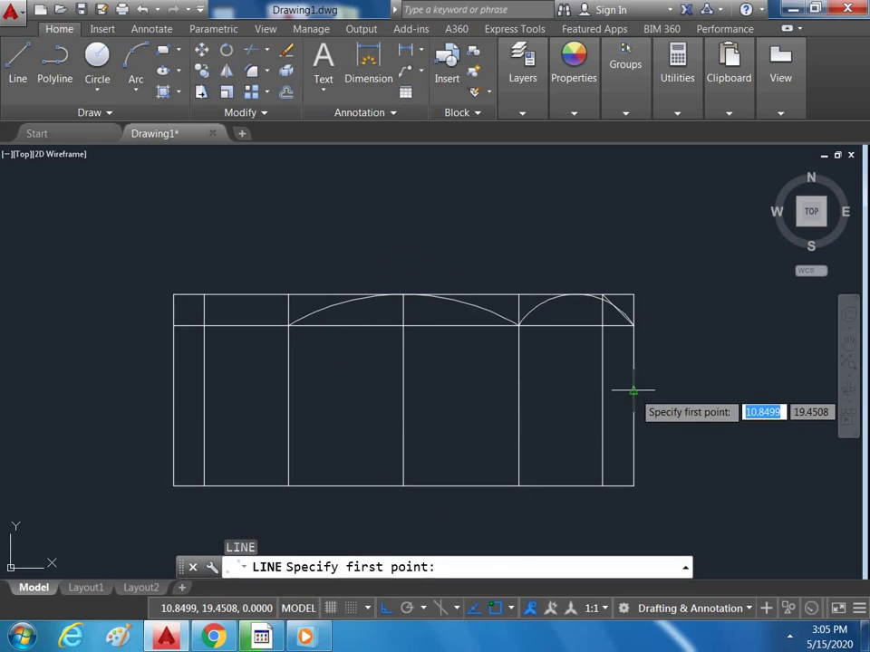
pyautogui.click(633, 390)
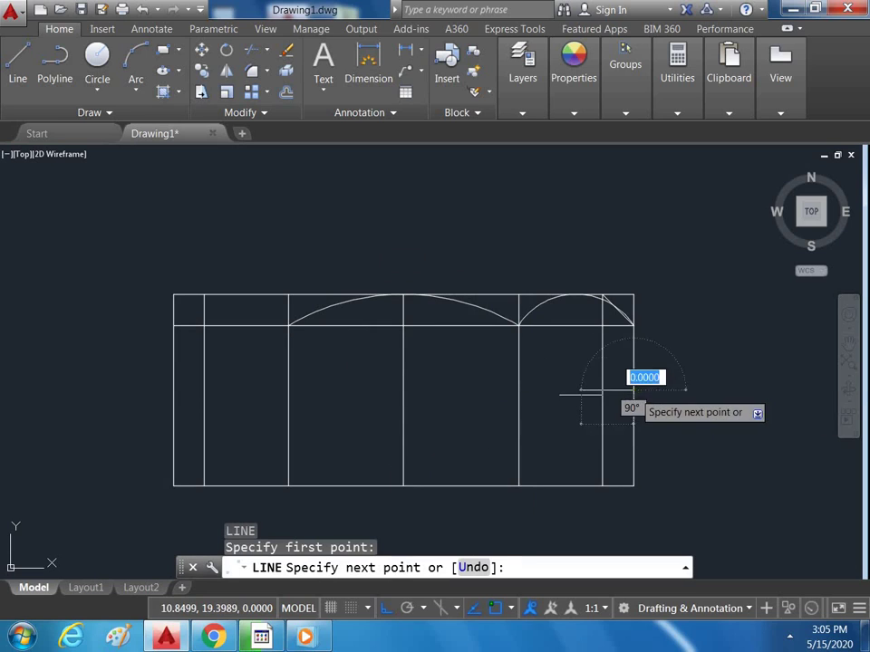
pyautogui.click(132, 404)
pyautogui.press('Return')
pyautogui.press('Escape')
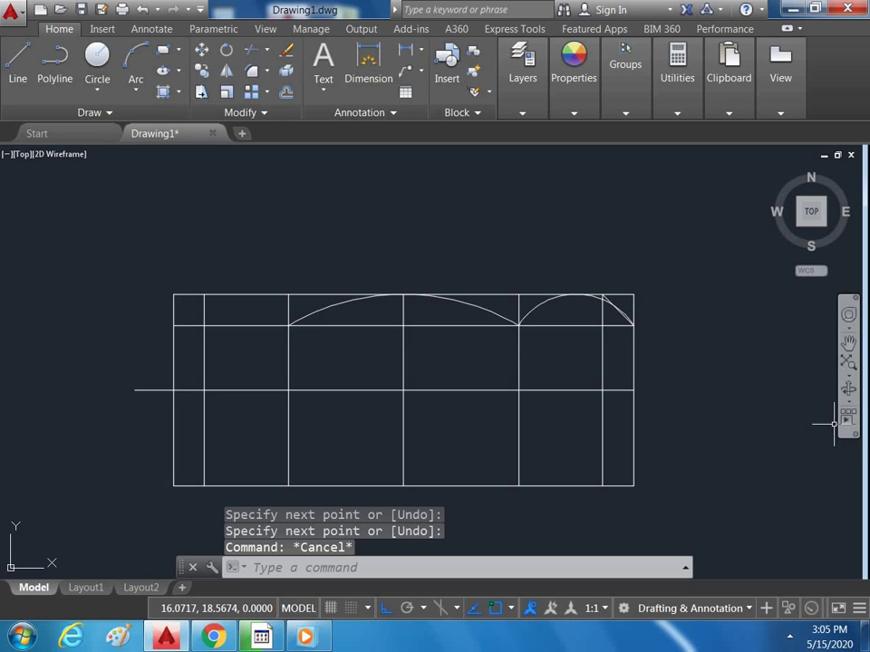
# Step: Trim away all the vertical lines between the mid-height horizontal line and the side view's bottom edge
pyautogui.press('Return')
pyautogui.press('Return')
pyautogui.click(676, 409)
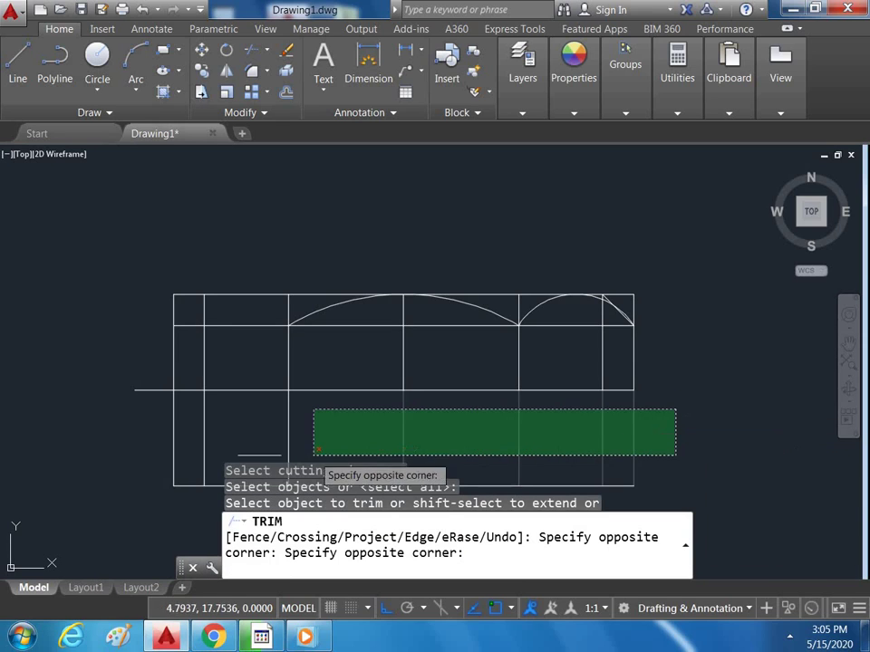
pyautogui.click(169, 449)
pyautogui.press('Escape')
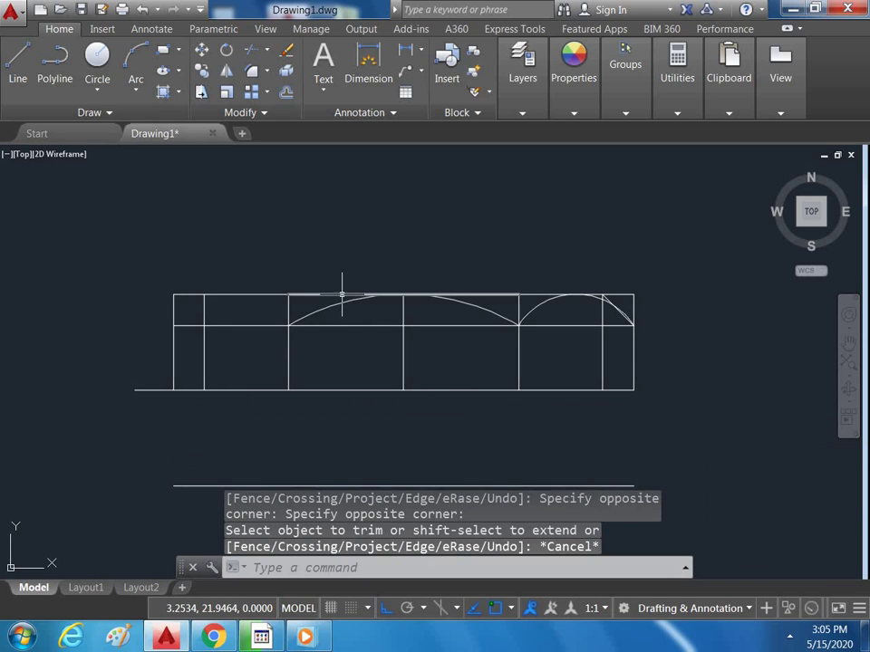
# Step: Trim away the horizontal lines and the arc half between the middle face's left vertical line and the centre line
pyautogui.write('tr')
pyautogui.press('Return')
pyautogui.press('Return')
pyautogui.click(373, 200)
pyautogui.click(307, 409)
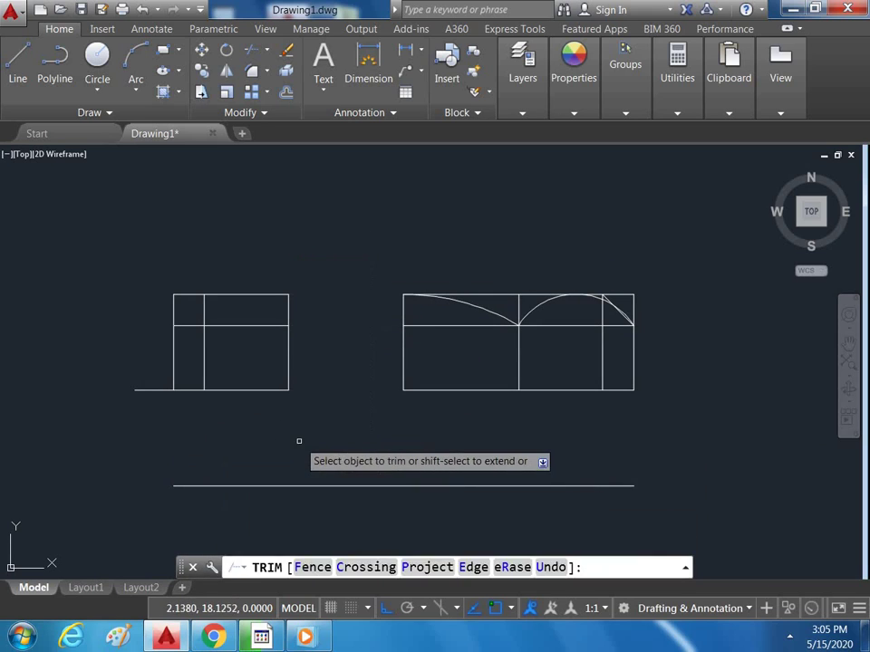
pyautogui.press('Escape')
# Step: Erase all the remaining side-view geometry of the left face, including the overhanging mid-height line
pyautogui.write('e')
pyautogui.press('Return')
pyautogui.click(330, 234)
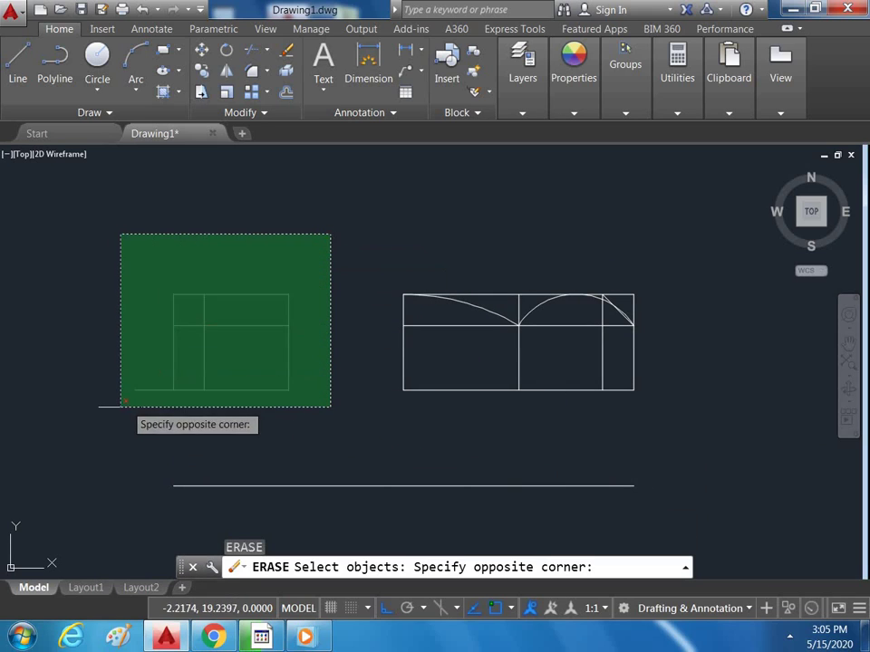
pyautogui.click(113, 424)
pyautogui.press('Return')
pyautogui.press('Escape')
# Step: Erase the leftover bottom edge line below the remaining upper-right quarter of the side view
pyautogui.write('e')
pyautogui.press('Return')
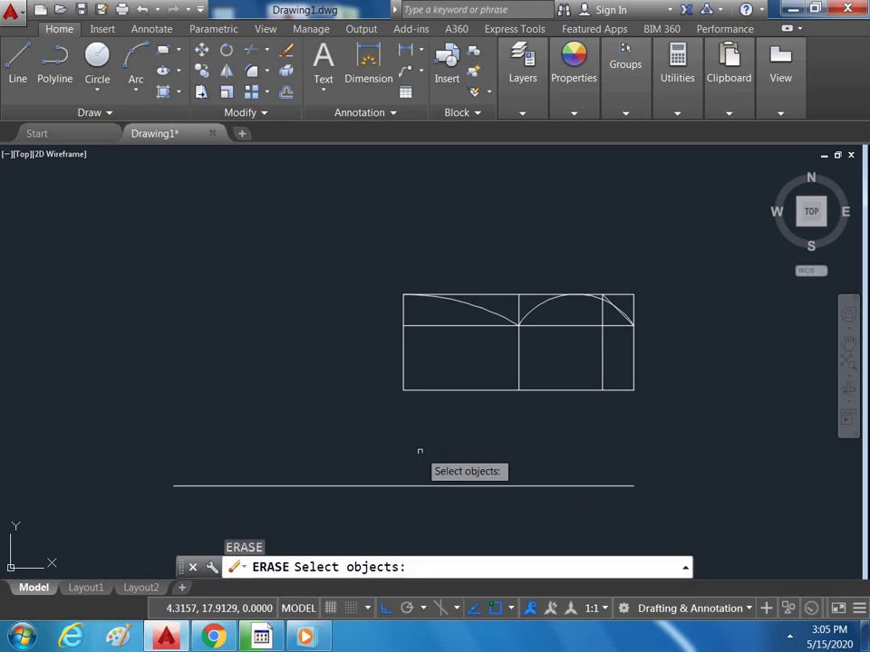
pyautogui.click(420, 450)
pyautogui.click(380, 519)
pyautogui.press('Return')
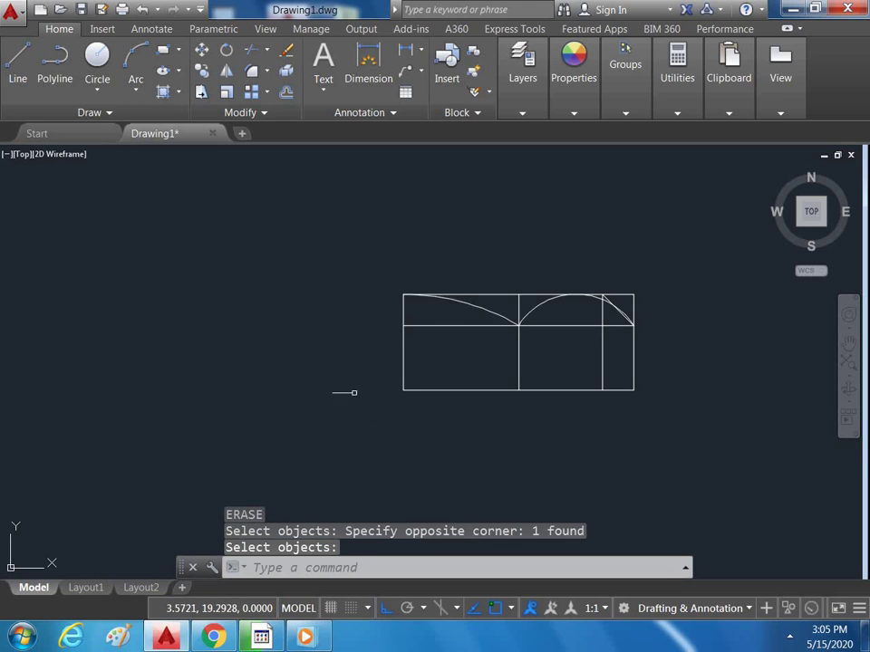
pyautogui.scroll(-2, 347, 393)
pyautogui.scroll(2, 354, 299)
pyautogui.scroll(4, 497, 299)
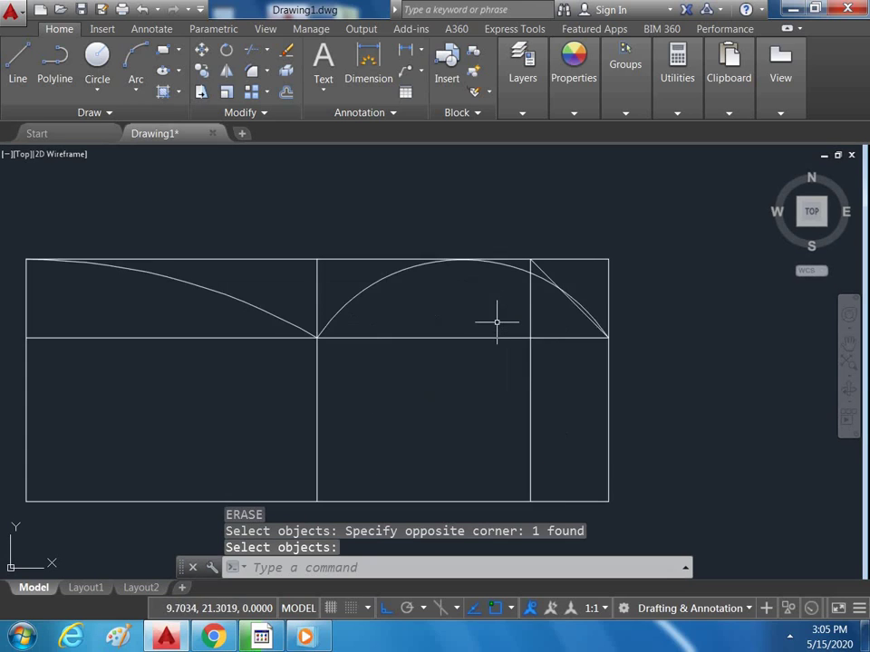
pyautogui.press('Escape')
pyautogui.scroll(-2, 430, 333)
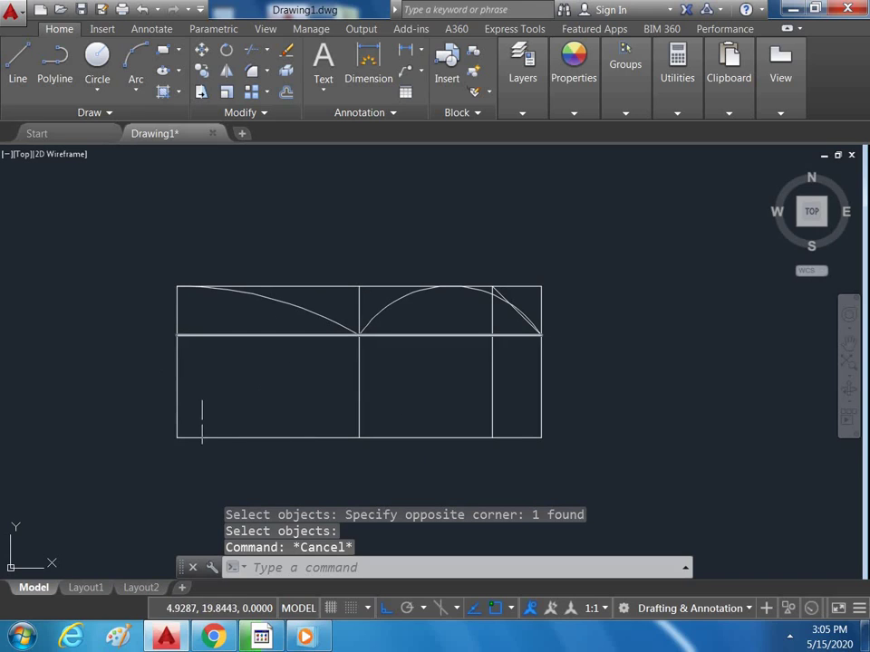
# Step: Trim the right corner lines outside the chamfer and the mid-height line between the face edge and the inner vertical line
pyautogui.scroll(-2, 232, 322)
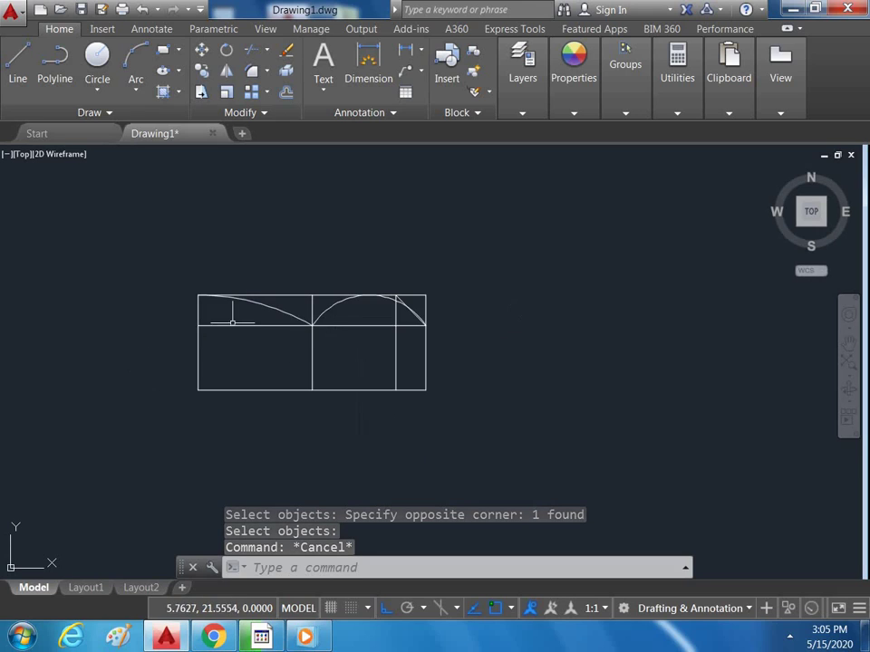
pyautogui.scroll(2, 101, 341)
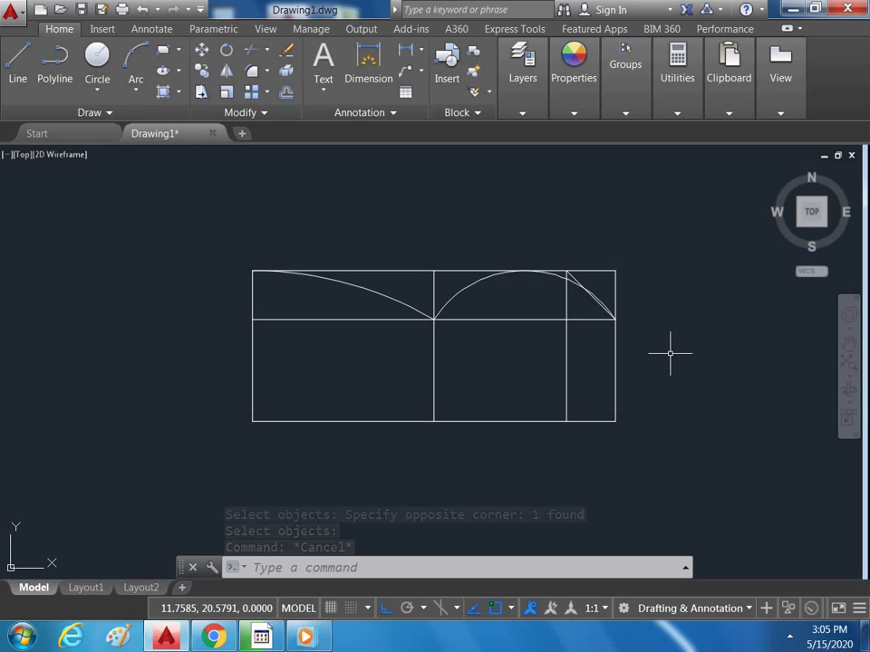
pyautogui.write('tr')
pyautogui.press('Return')
pyautogui.press('Return')
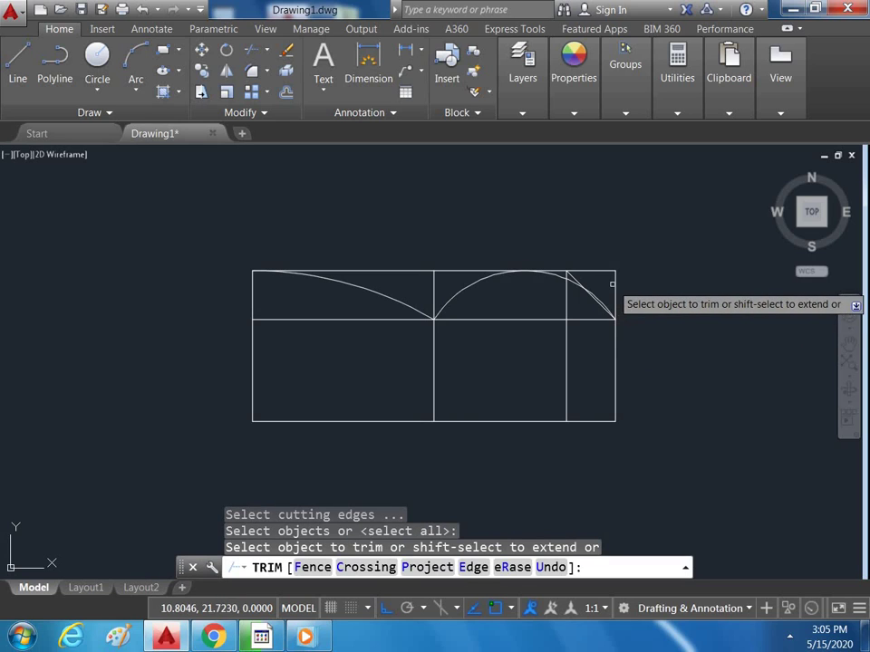
pyautogui.click(615, 284)
pyautogui.click(610, 268)
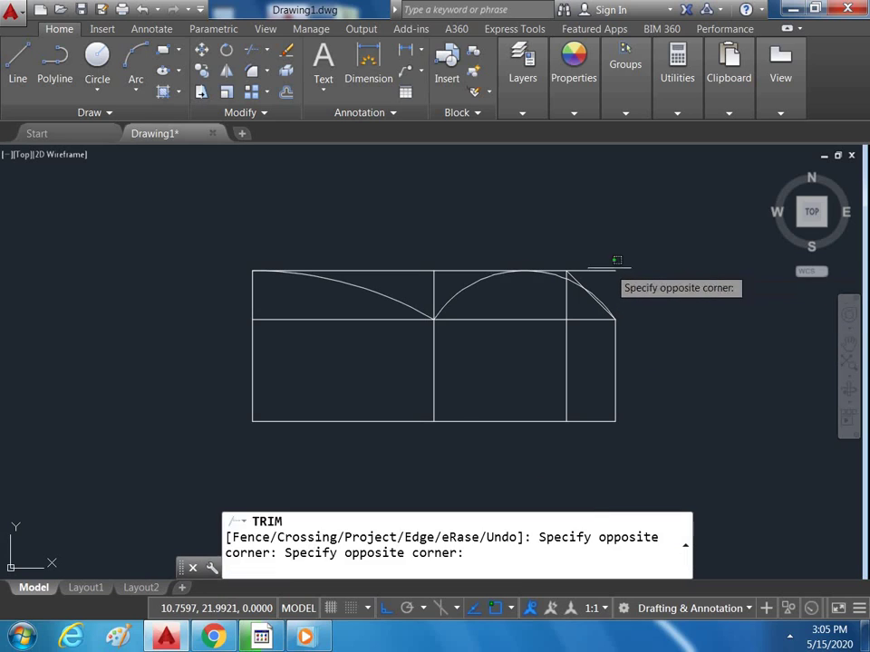
pyautogui.click(602, 272)
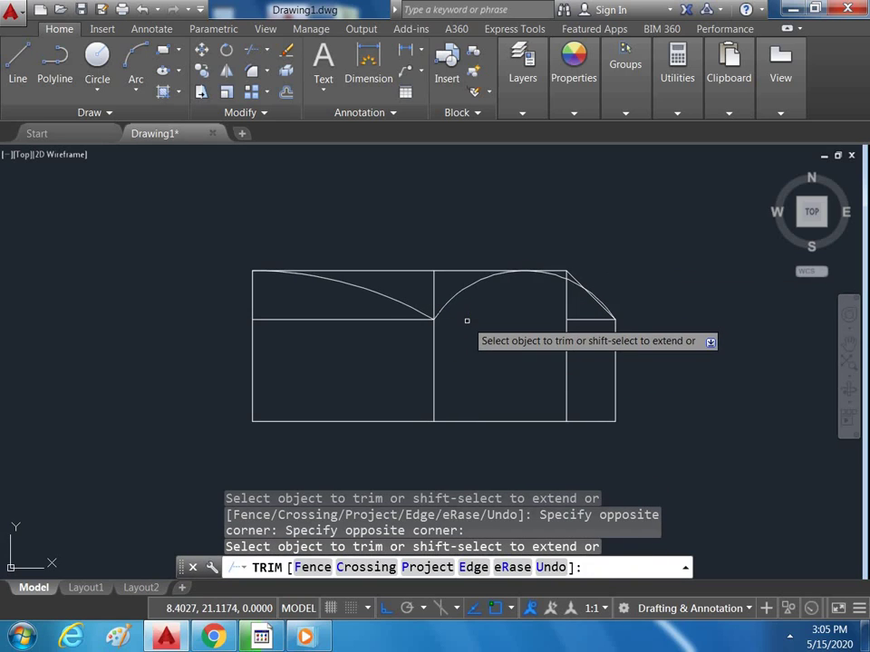
pyautogui.click(409, 322)
pyautogui.press('Escape')
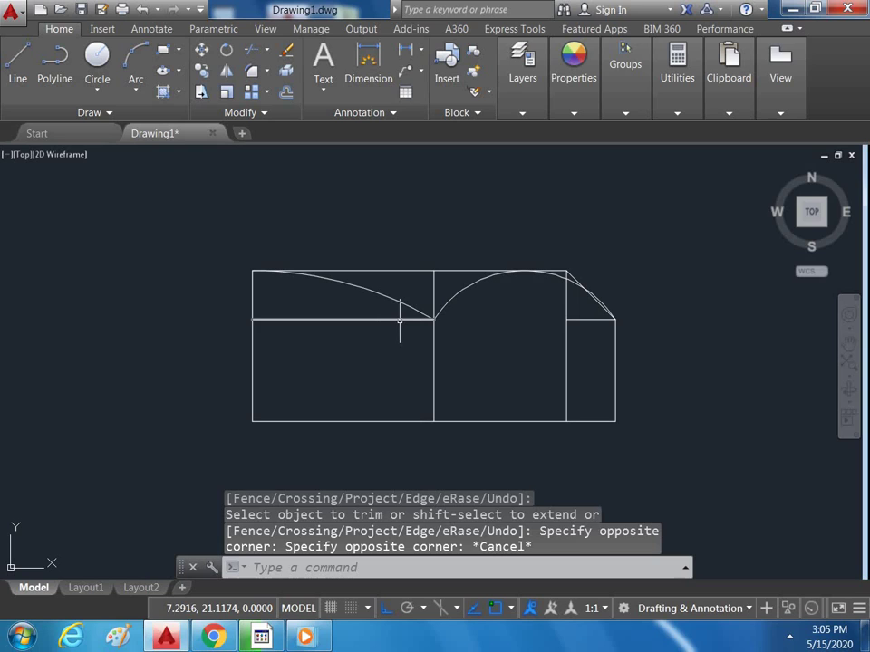
# Step: Erase the remaining horizontal line below the left arc in the side view quarter
pyautogui.write('e')
pyautogui.press('Return')
pyautogui.click(382, 320)
pyautogui.press('Return')
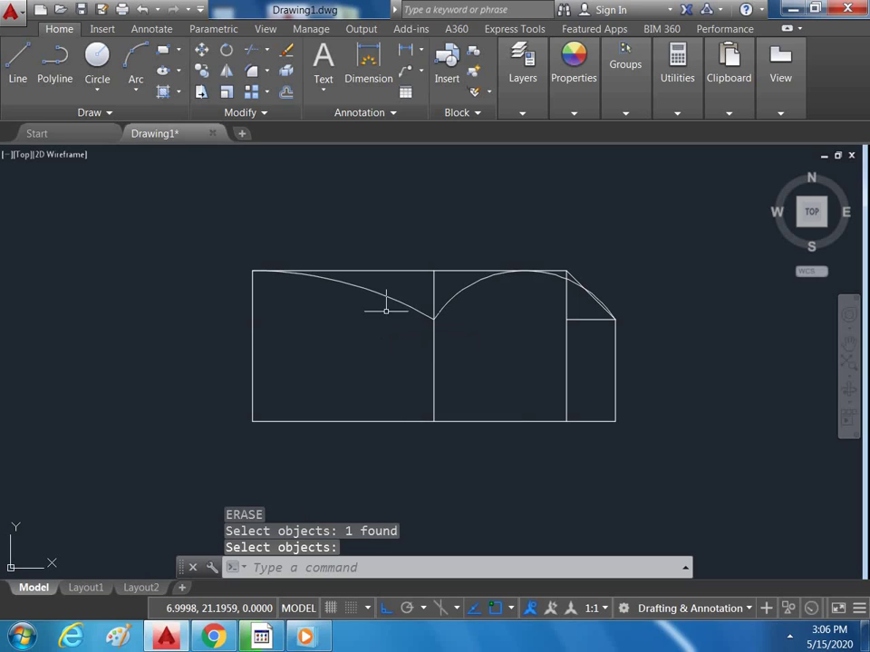
# Step: Trim the vertical face edge above the point where the two arcs meet
pyautogui.press('Escape')
pyautogui.press('Return')
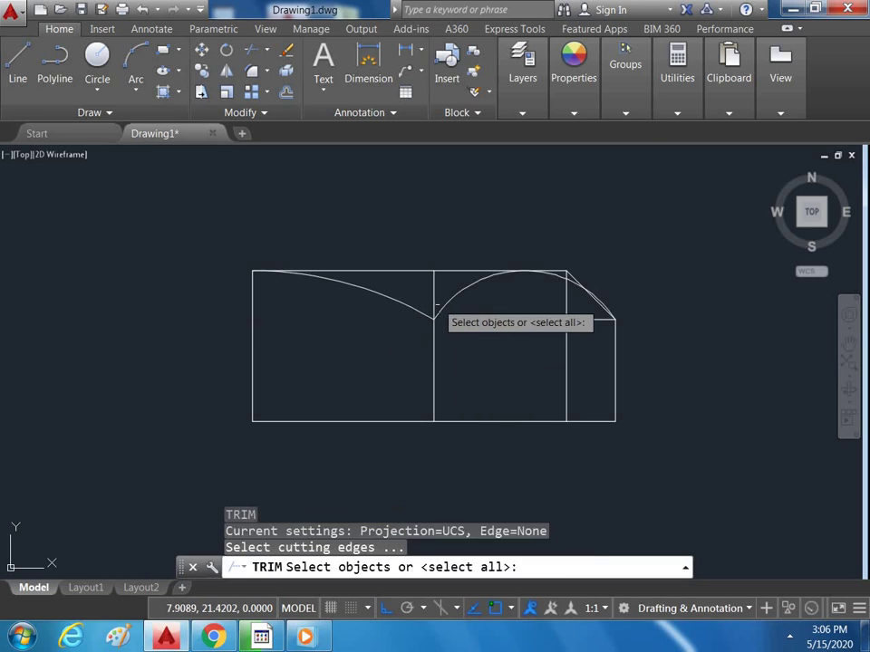
pyautogui.press('Return')
pyautogui.click(432, 295)
pyautogui.click(430, 301)
pyautogui.press('Escape')
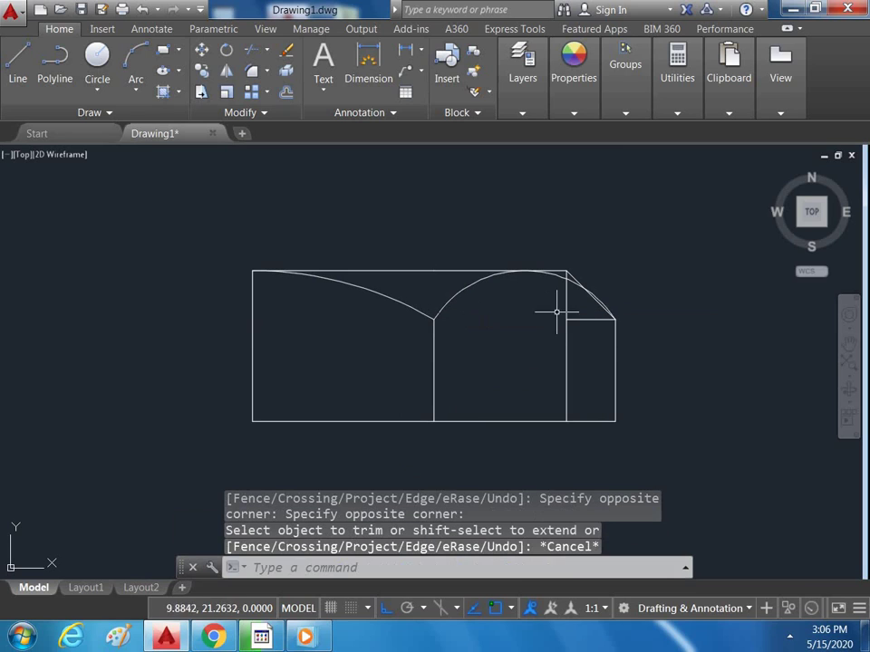
# Step: Erase the short horizontal line below the chamfer and the vertical construction line at the chamfer's upper end
pyautogui.write('e')
pyautogui.press('Return')
pyautogui.click(585, 307)
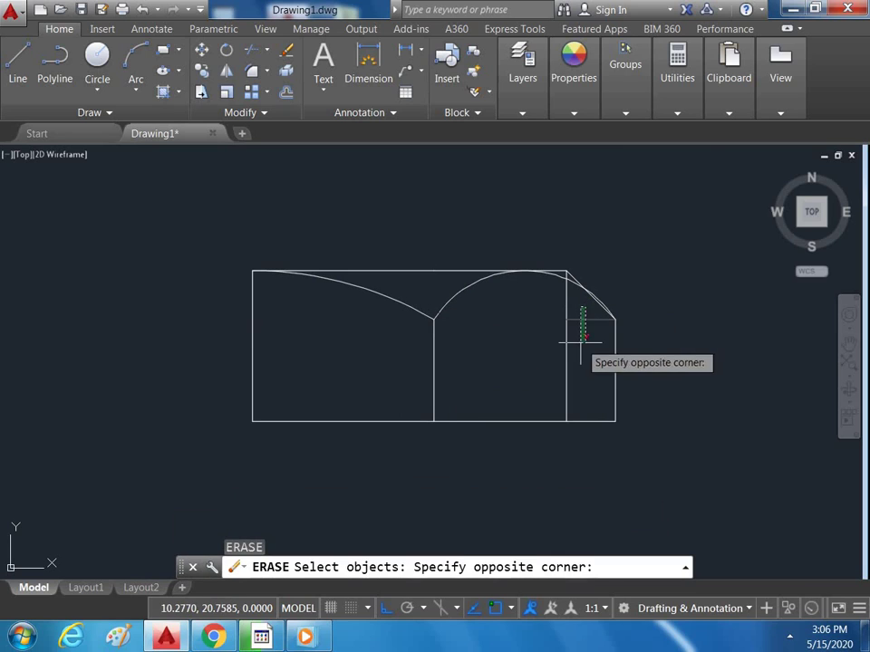
pyautogui.click(578, 340)
pyautogui.press('Escape')
pyautogui.press('Return')
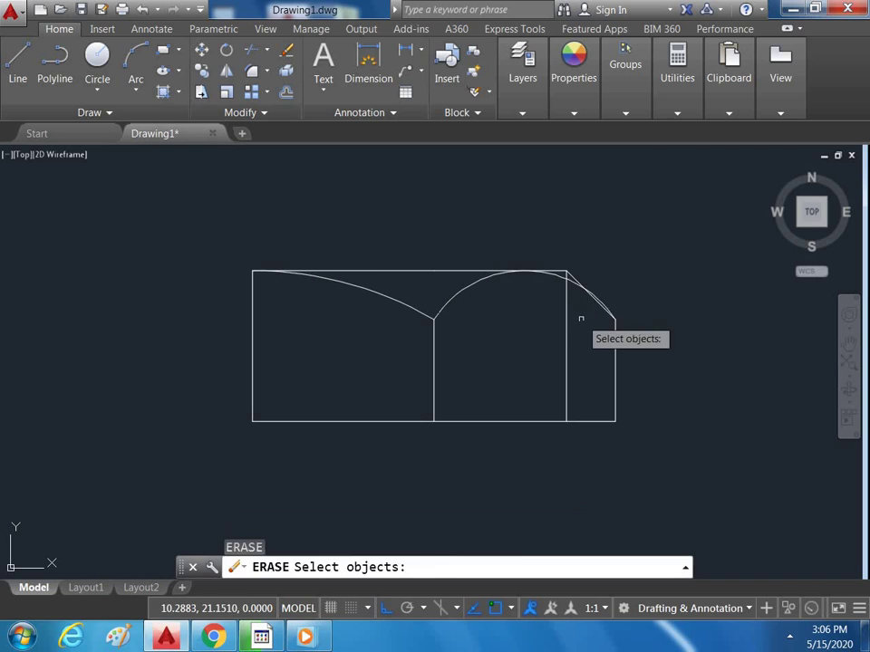
pyautogui.click(577, 319)
pyautogui.click(535, 355)
pyautogui.press('Return')
# Step: Mirror the side view quarter about its left vertical edge, keeping the source objects
pyautogui.scroll(-4, 548, 305)
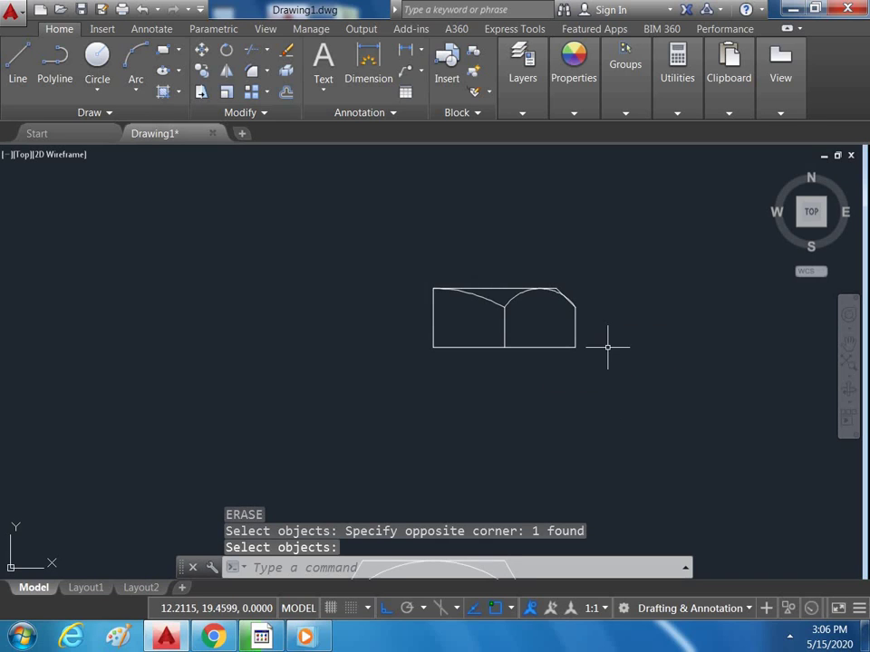
pyautogui.write('mi')
pyautogui.press('Return')
pyautogui.click(626, 260)
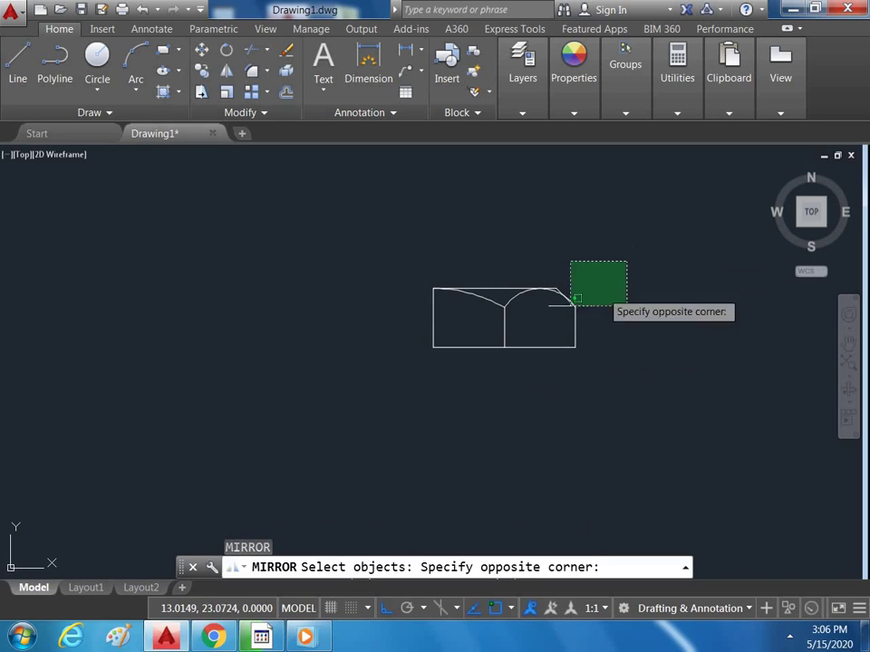
pyautogui.click(405, 383)
pyautogui.press('Return')
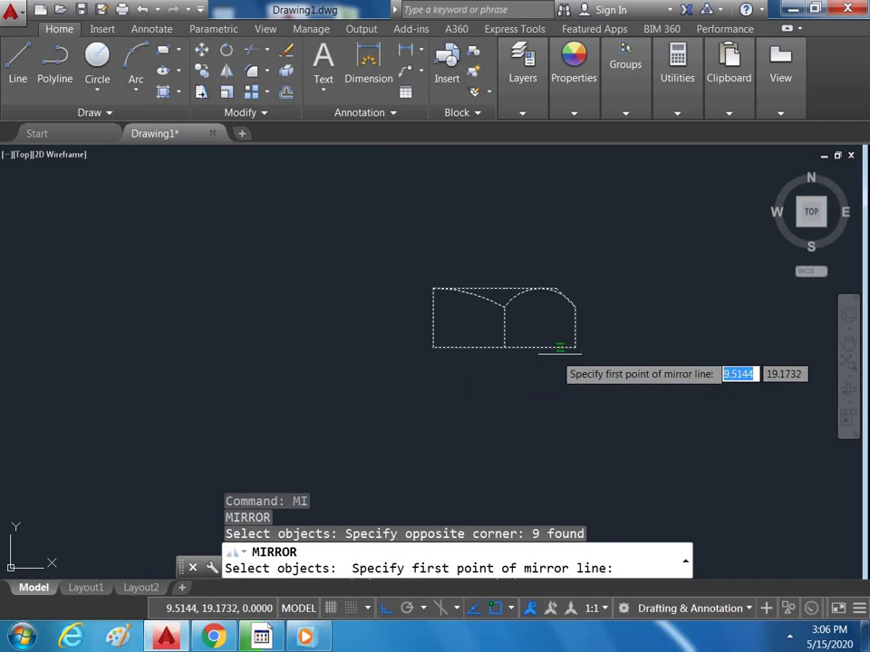
pyautogui.click(433, 288)
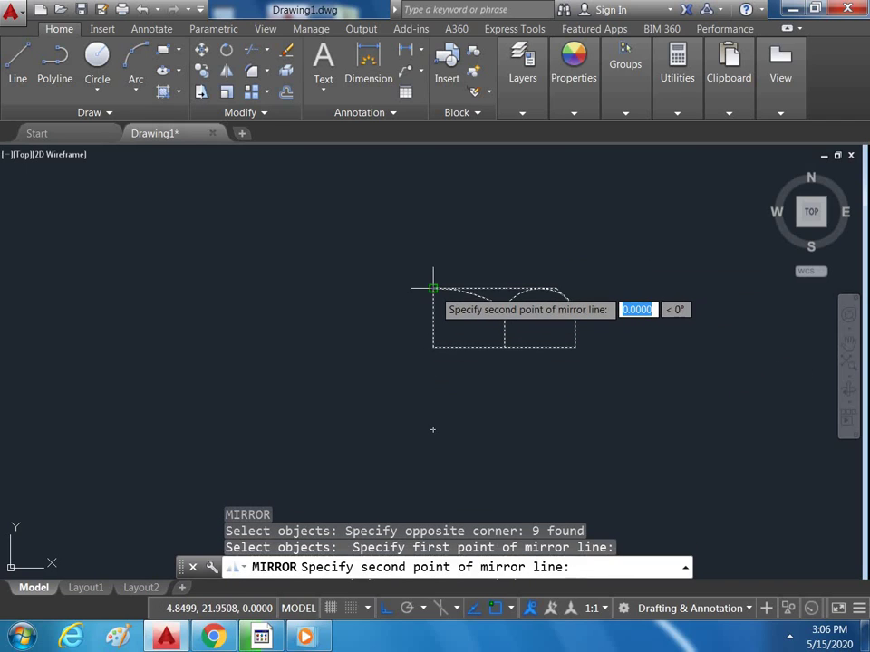
pyautogui.click(433, 353)
pyautogui.press('Return')
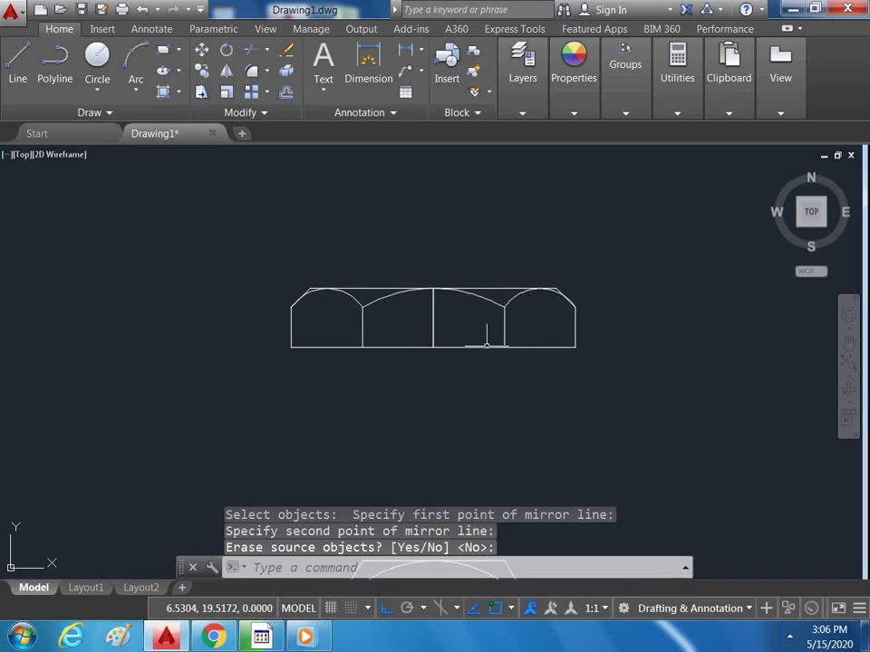
pyautogui.press('Escape')
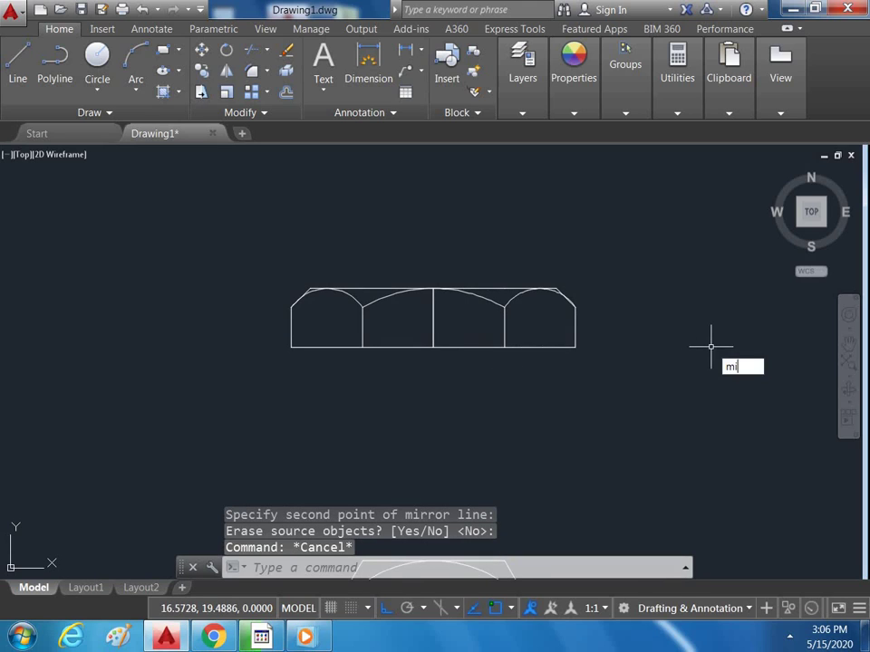
# Step: Mirror the upper half of the side view about its horizontal bottom edge, keeping the source objects
pyautogui.write('mi')
pyautogui.press('Return')
pyautogui.click(646, 243)
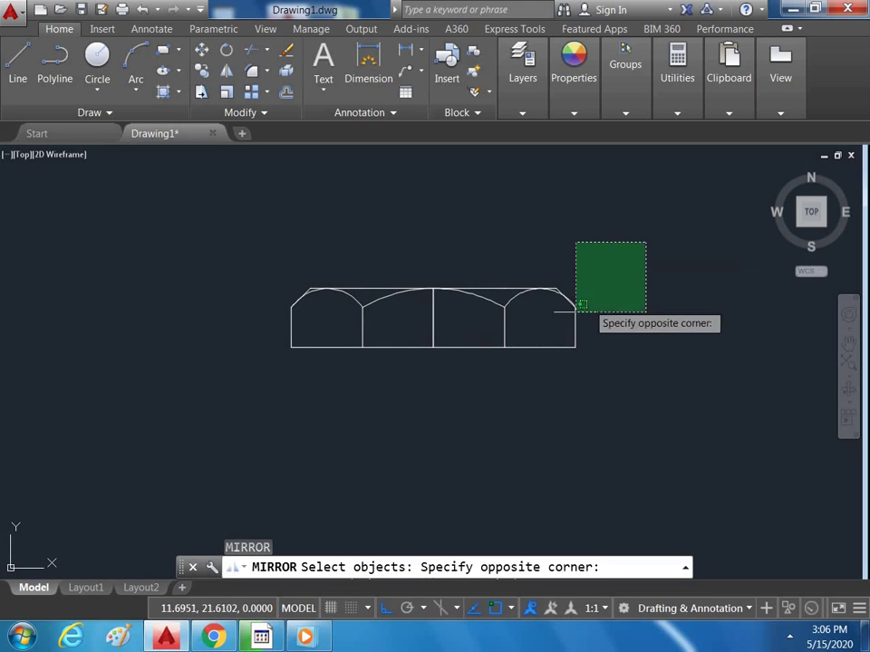
pyautogui.click(273, 385)
pyautogui.press('Return')
pyautogui.click(291, 347)
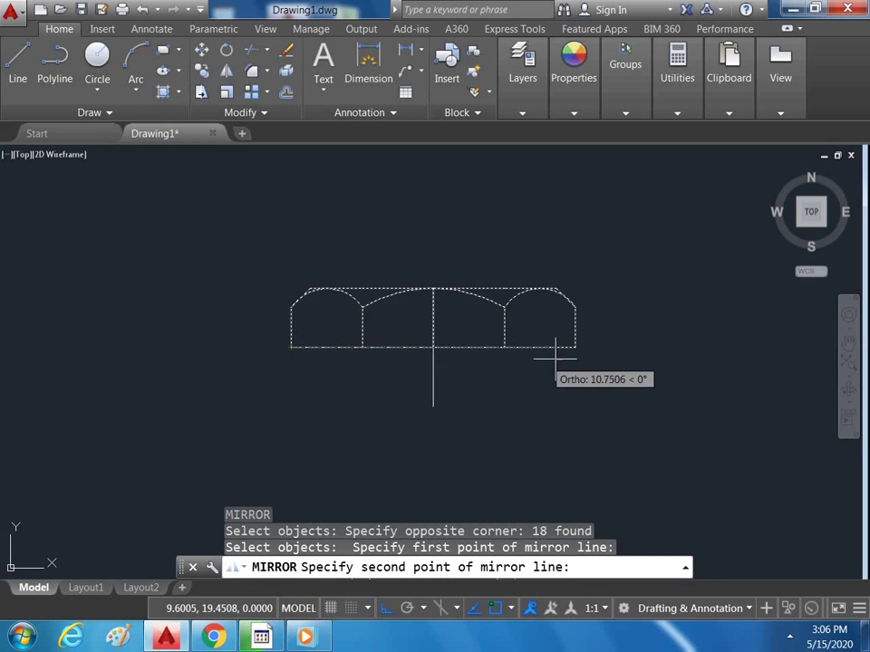
pyautogui.click(576, 350)
pyautogui.press('Return')
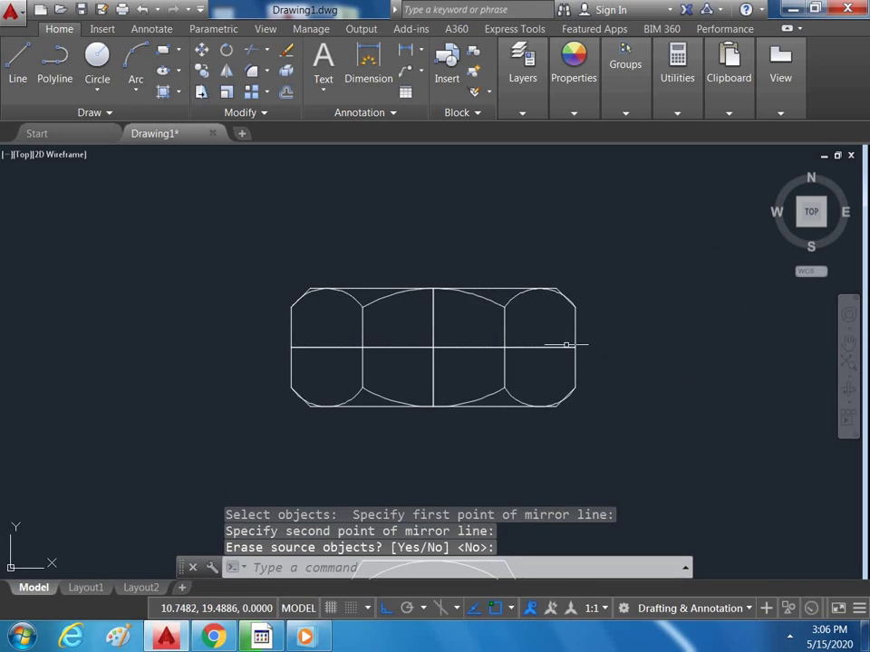
pyautogui.press('Escape')
# Step: Erase the vertical and horizontal centre lines crossing inside the full side view
pyautogui.write('e')
pyautogui.press('Return')
pyautogui.click(460, 326)
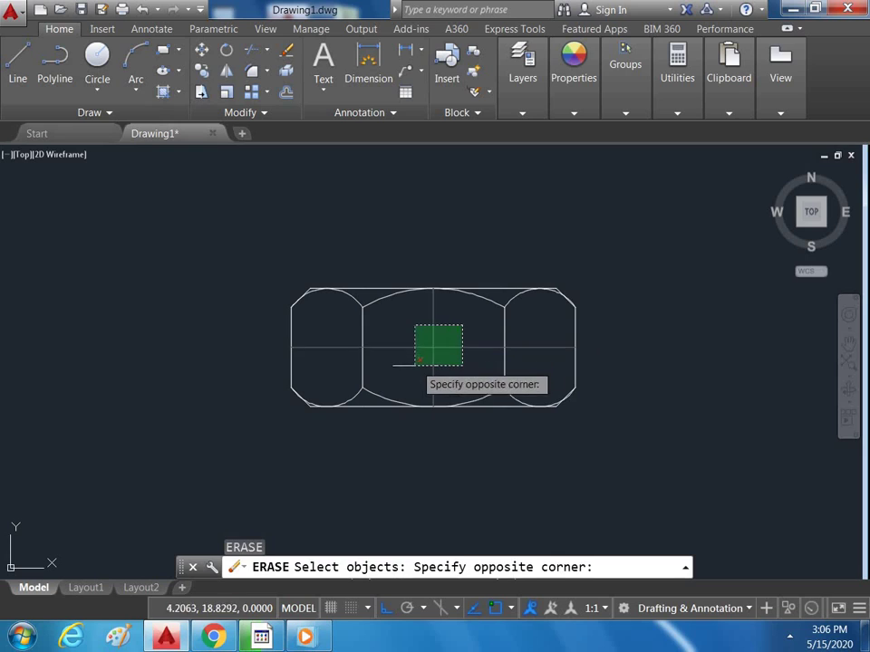
pyautogui.click(408, 369)
pyautogui.scroll(-4, 430, 323)
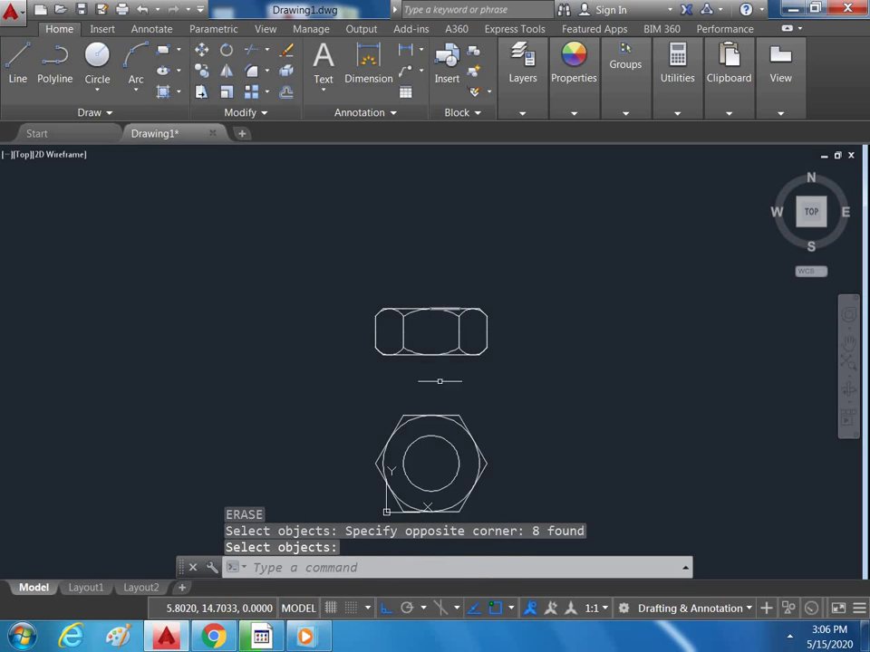
pyautogui.scroll(2, 439, 382)
pyautogui.scroll(-2, 422, 344)
pyautogui.scroll(3, 423, 412)
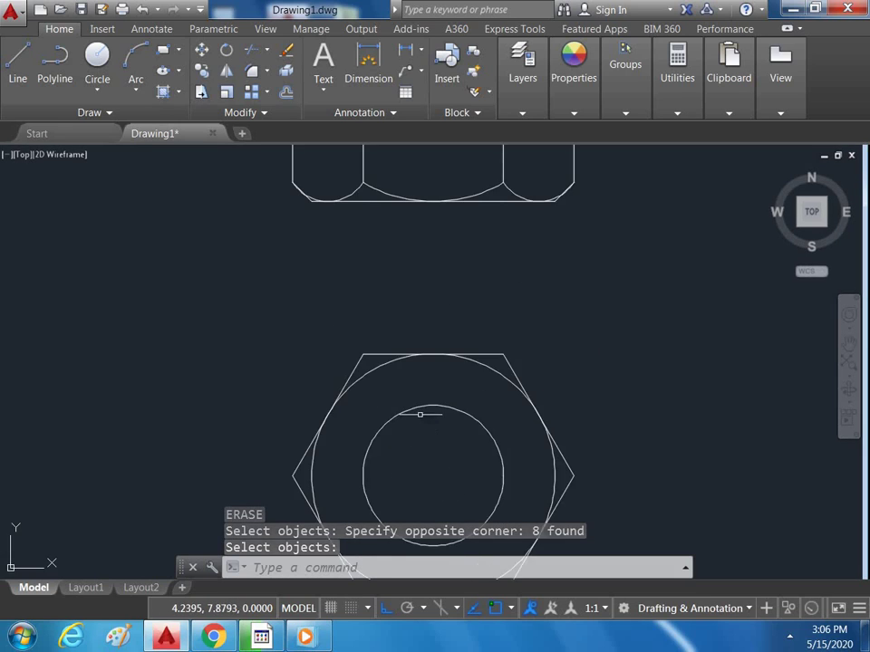
pyautogui.scroll(-3, 426, 399)
pyautogui.scroll(4, 431, 393)
pyautogui.scroll(-5, 431, 392)
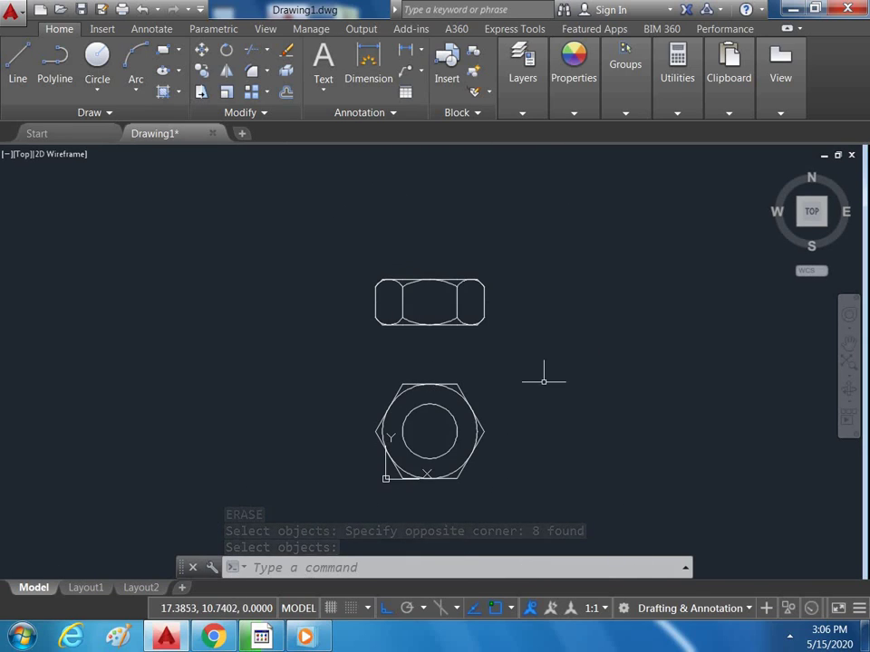
# Step: Move both nut views horizontally to the right of the origin, using the circles' centre as base point
pyautogui.press('Escape')
pyautogui.write('m')
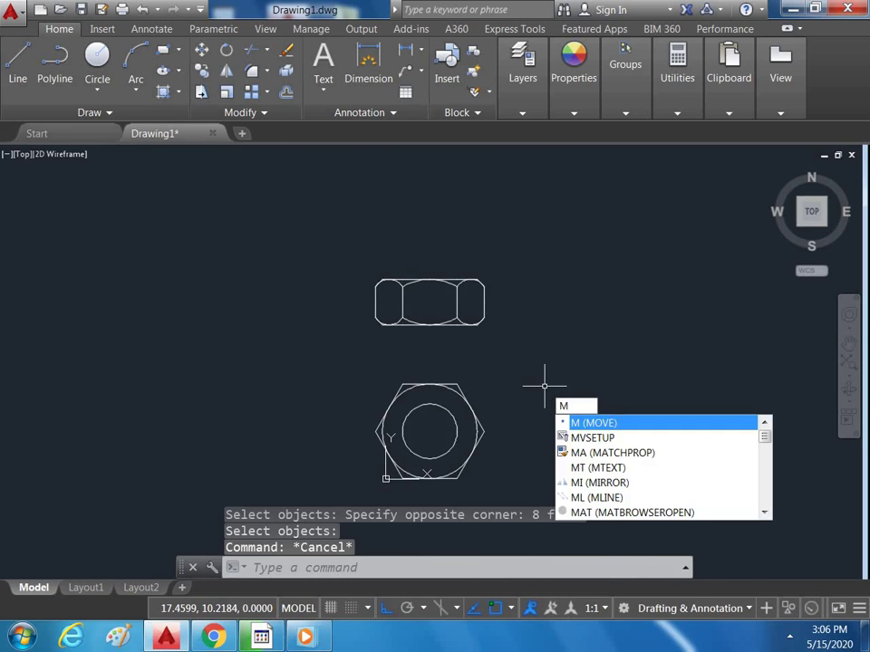
pyautogui.press('Return')
pyautogui.click(561, 237)
pyautogui.click(400, 485)
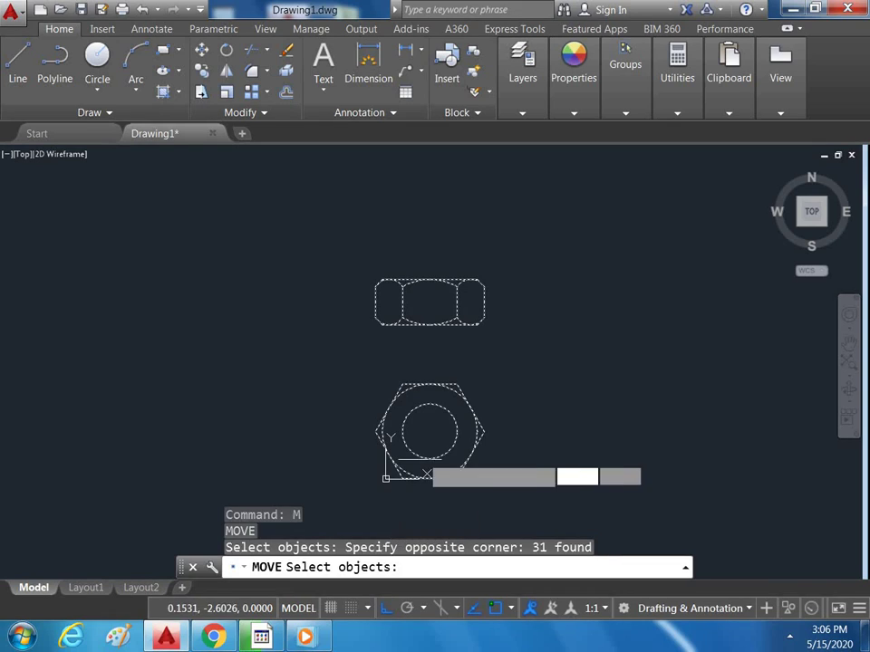
pyautogui.press('Return')
pyautogui.click(430, 431)
pyautogui.click(532, 426)
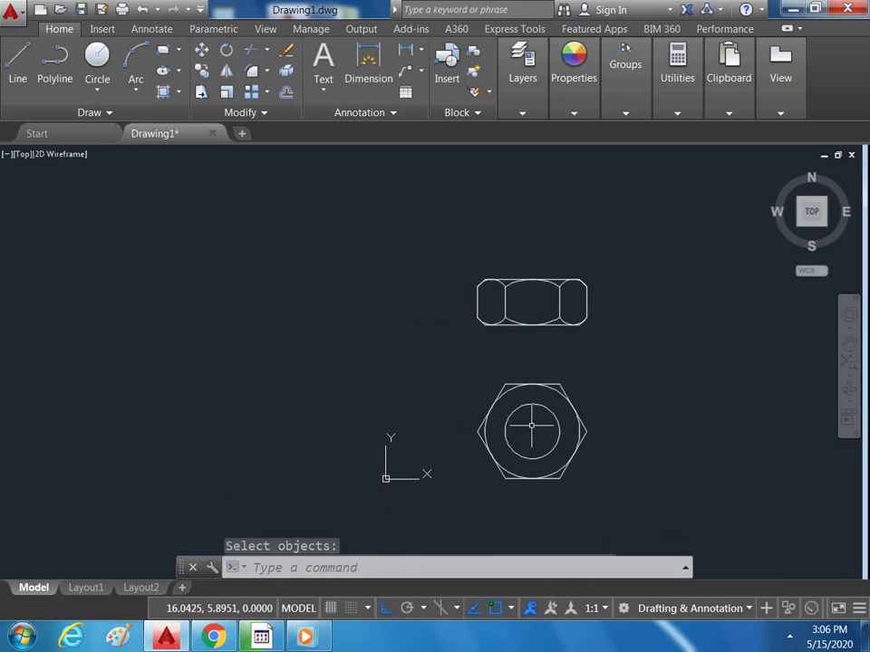
pyautogui.press('Escape')
# Step: Examine the finished side view and the hexagonal top view of the nut
pyautogui.scroll(3, 598, 417)
pyautogui.scroll(-2, 526, 403)
pyautogui.scroll(2, 491, 408)
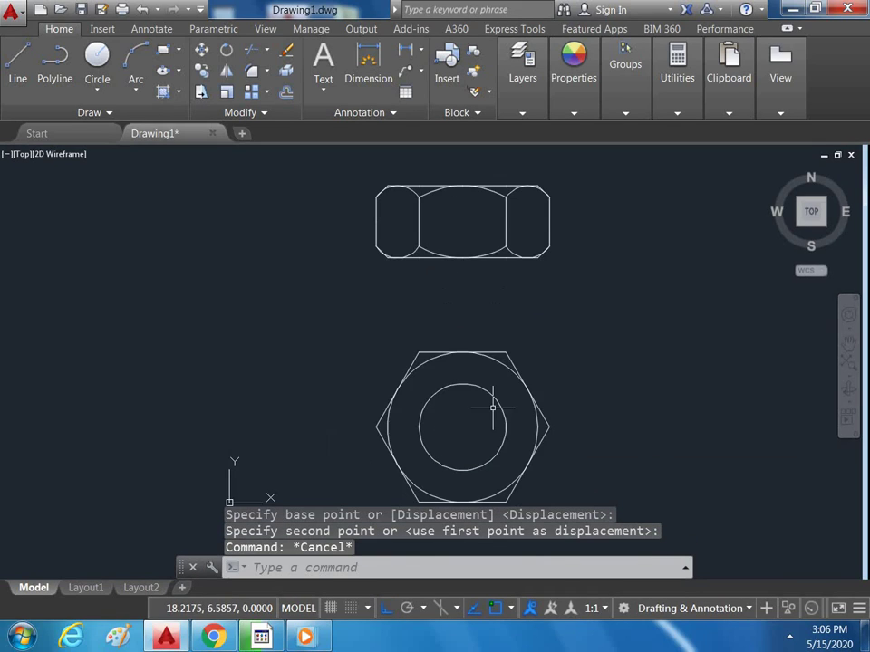
pyautogui.scroll(-2, 464, 404)
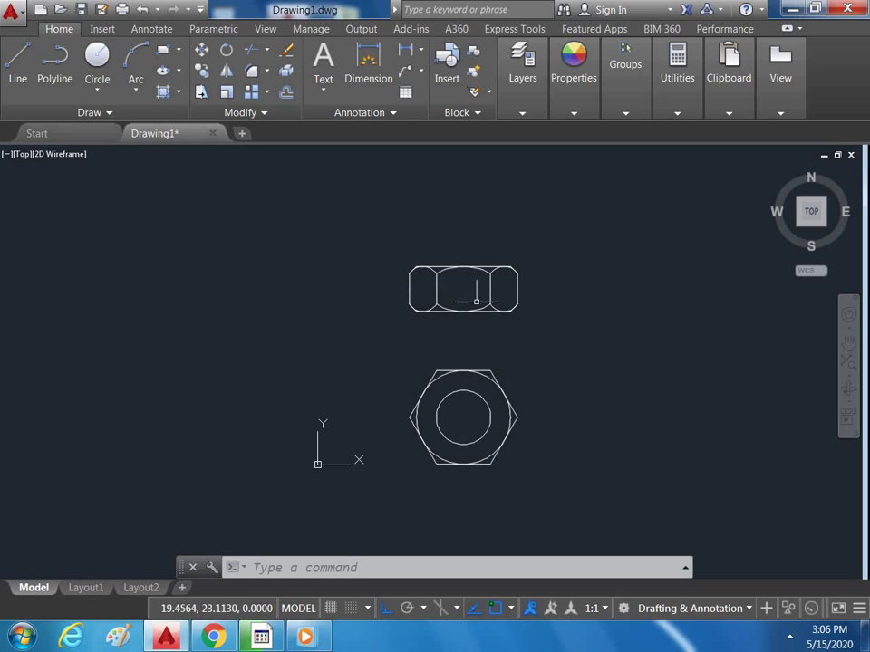
pyautogui.scroll(2, 455, 320)
pyautogui.scroll(2, 447, 288)
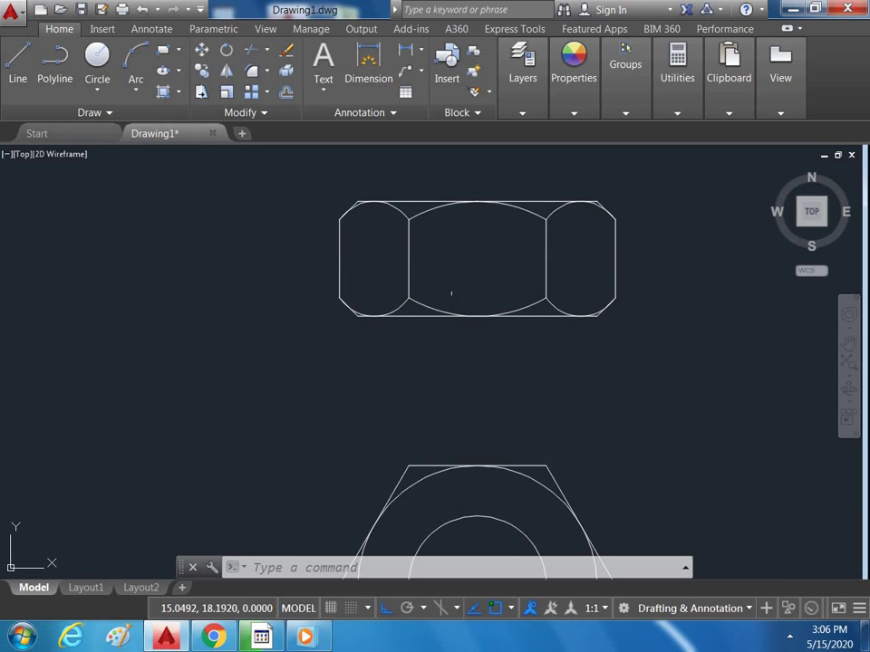
pyautogui.scroll(-2, 445, 316)
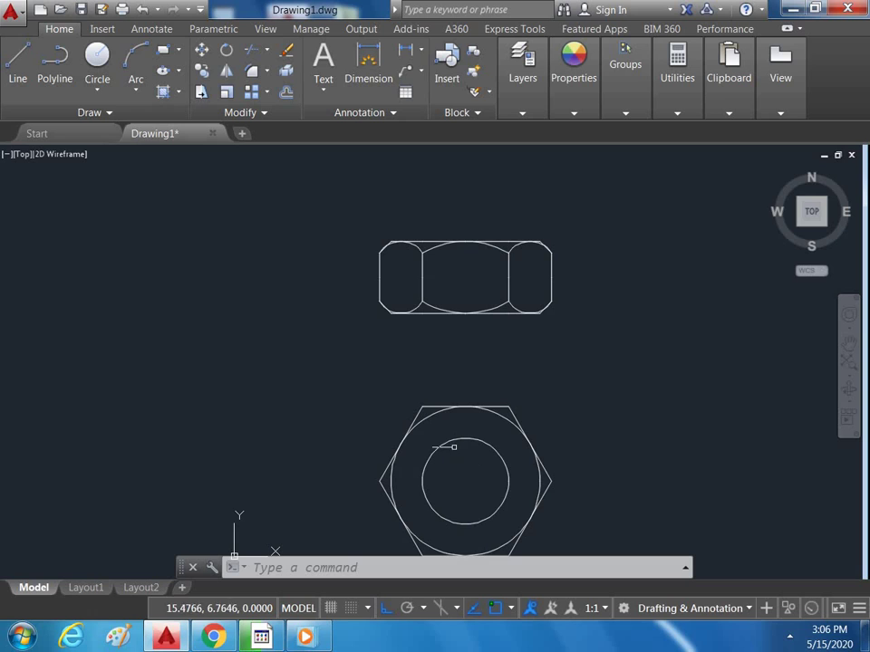
pyautogui.scroll(-2, 507, 349)
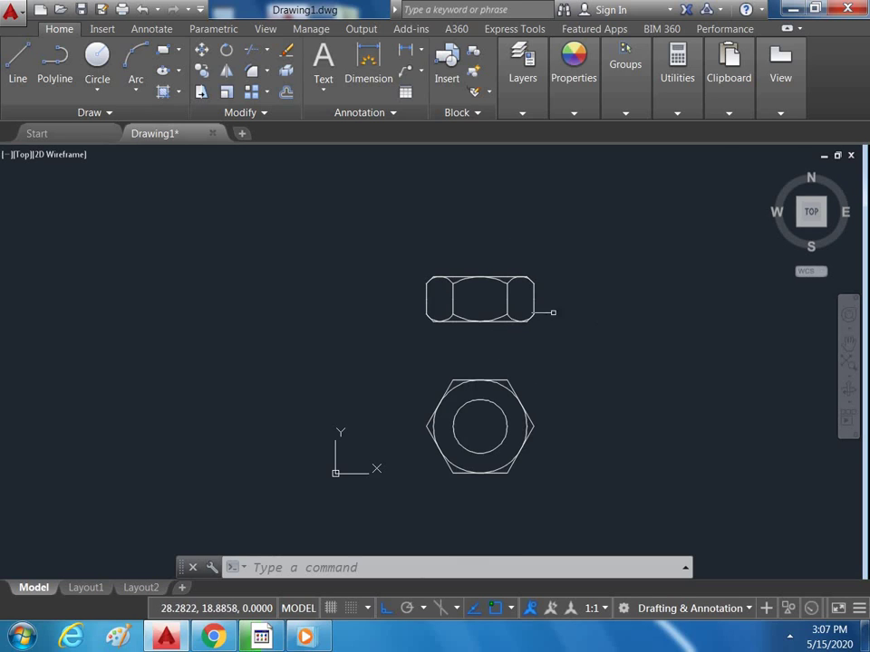